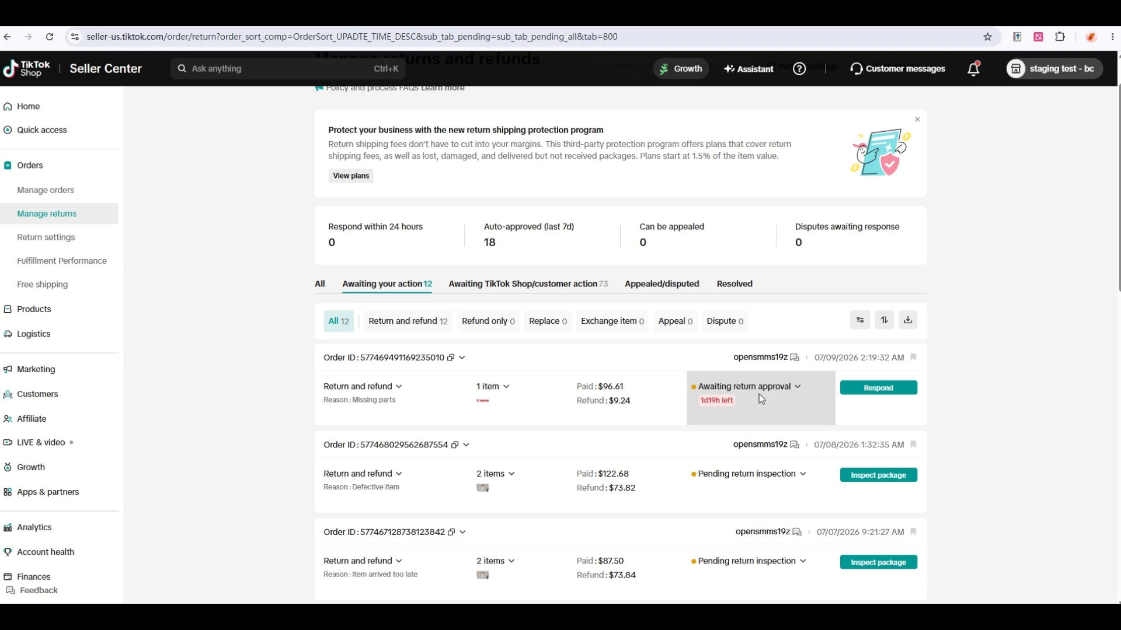
Approve the $9.24 Missing parts return request so it awaits the customer's return.
click(877, 389)
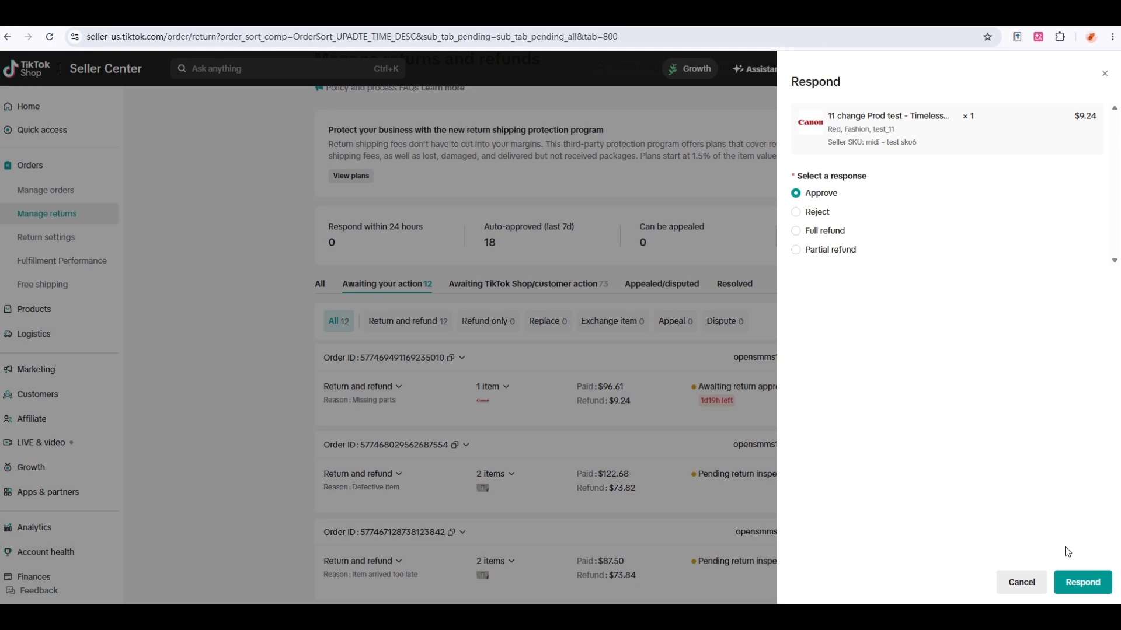
click(1073, 581)
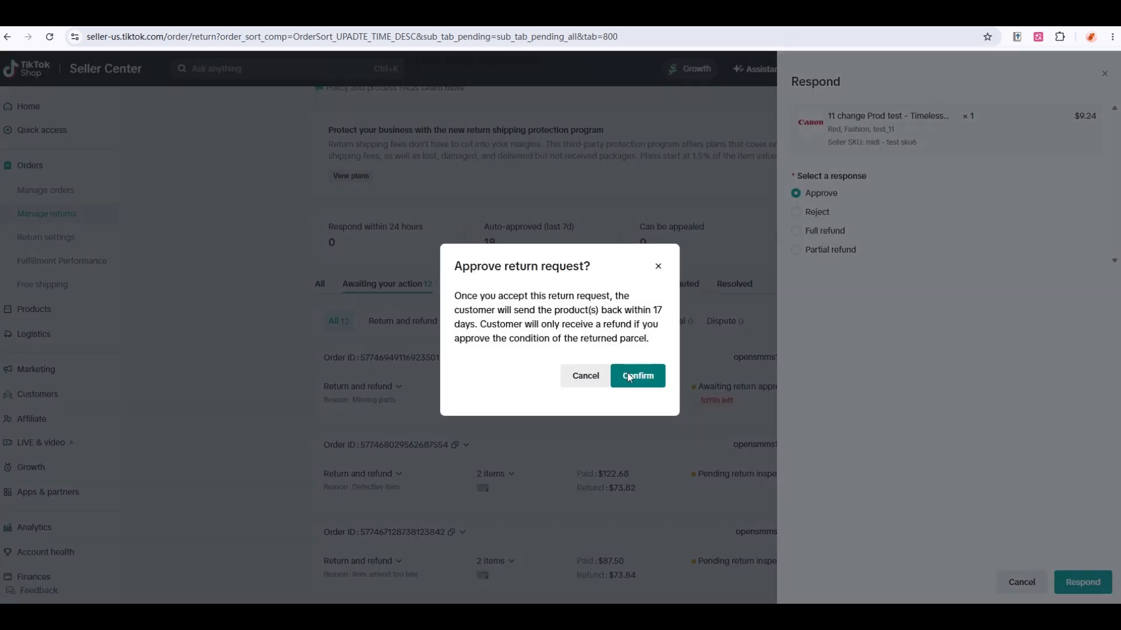
click(634, 374)
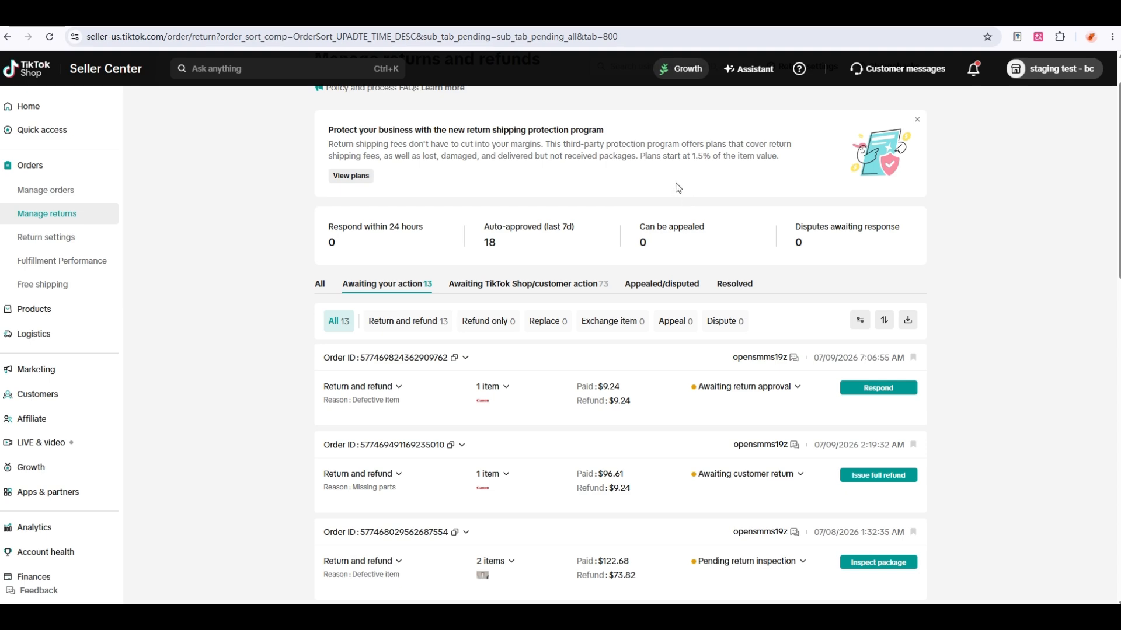
Reject the $9.24 Defective item return, citing product functions well / incorrect usage by the customer.
click(643, 18)
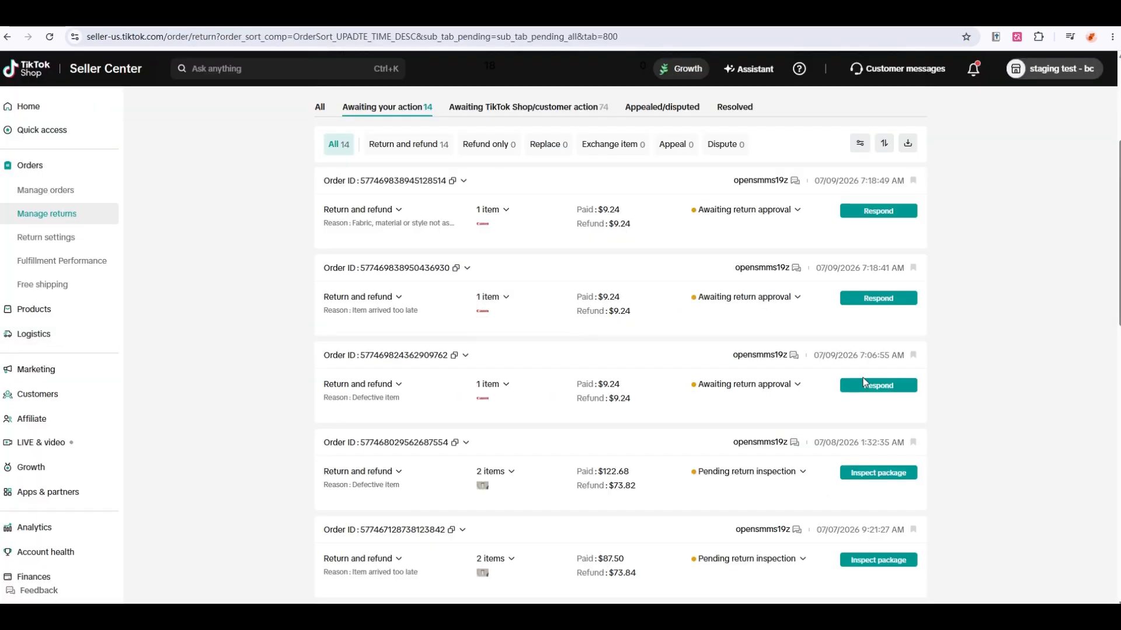
click(873, 384)
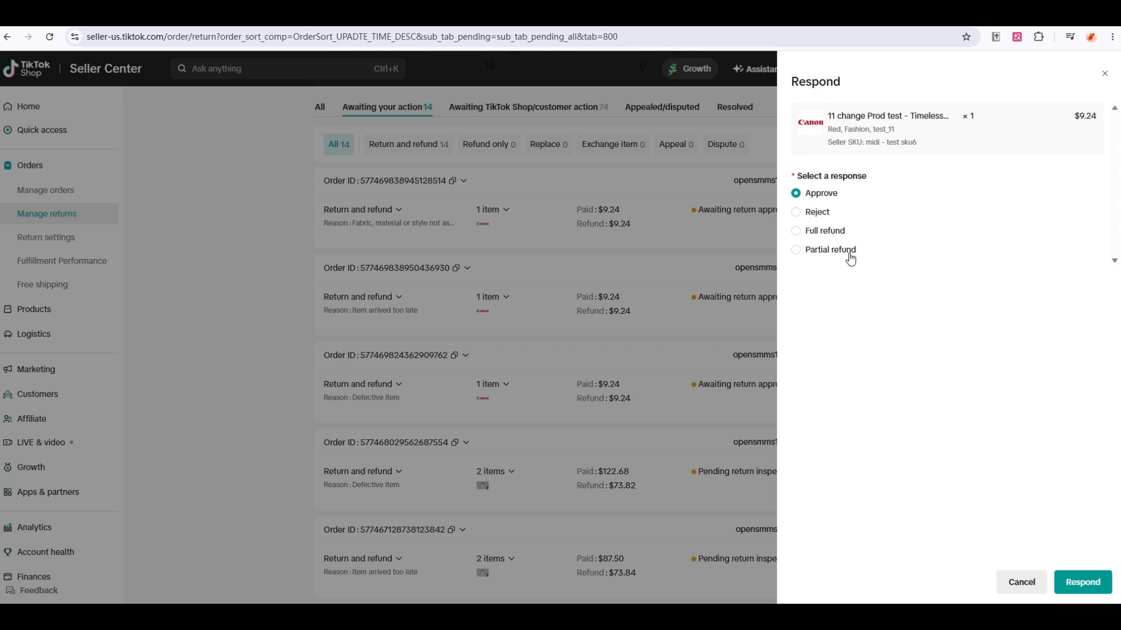
click(817, 212)
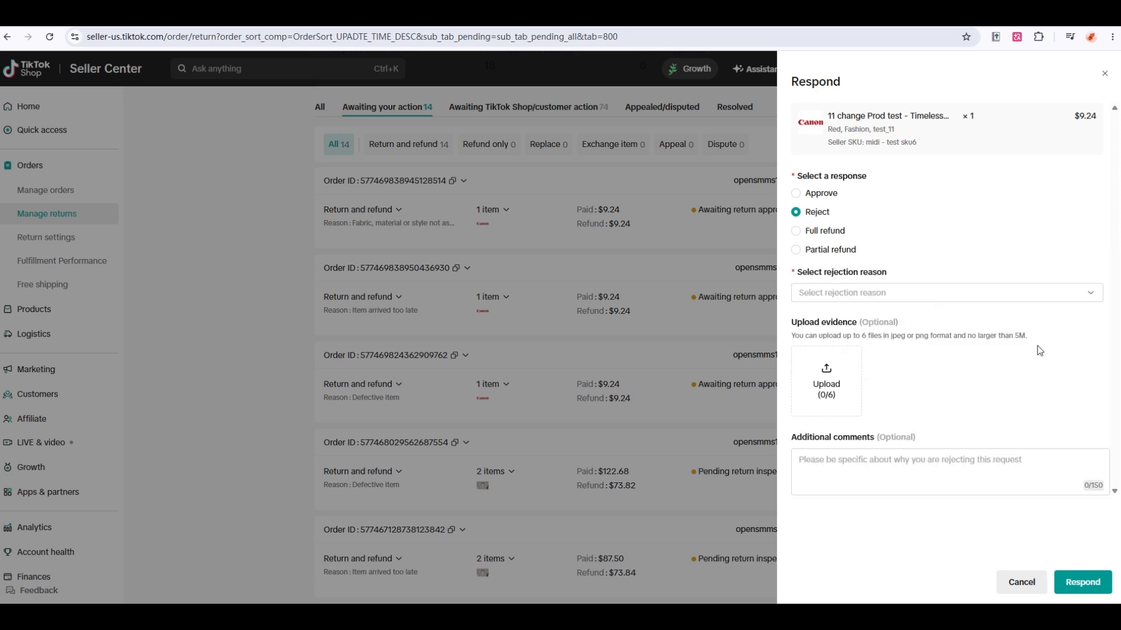
click(1018, 292)
click(969, 318)
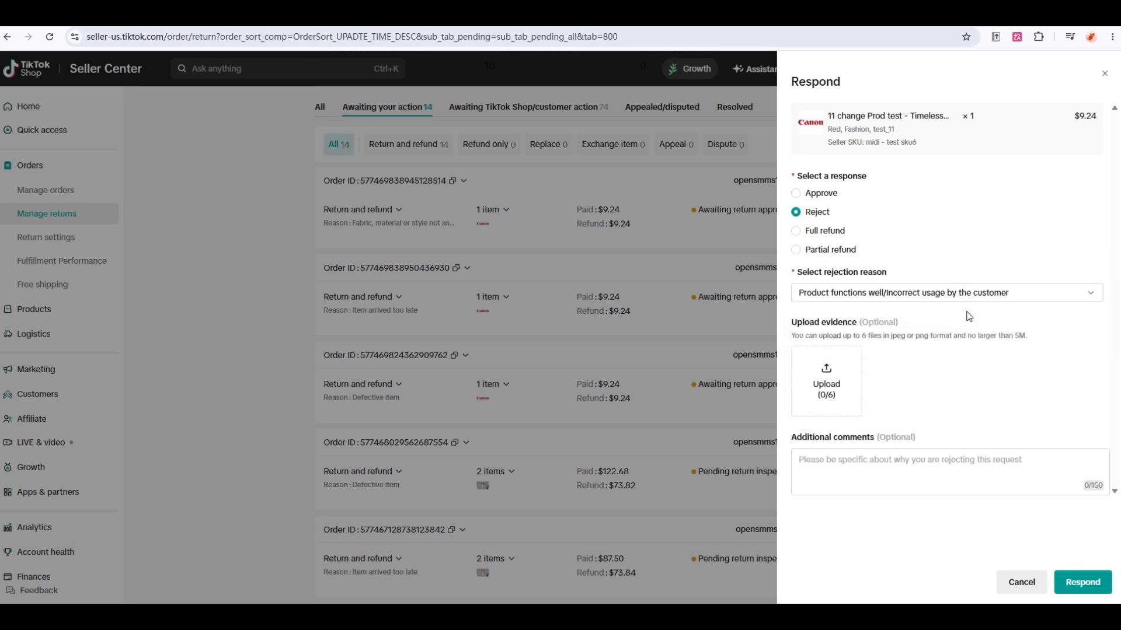
click(1081, 582)
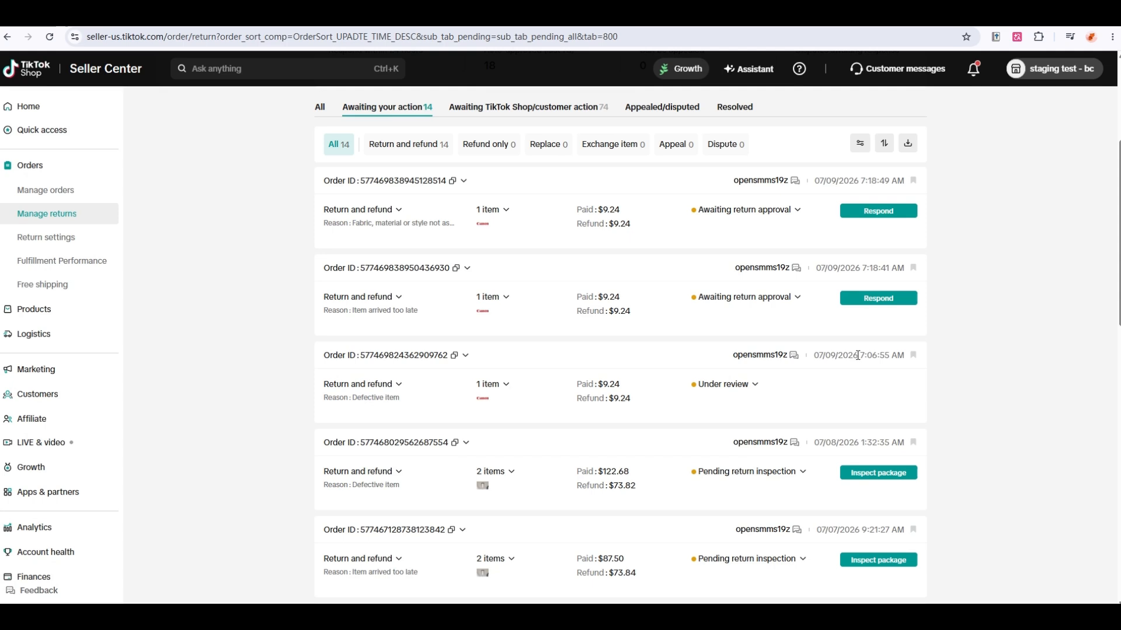
Give the Item arrived too late request a full $9.24 refund without requiring a return.
click(877, 299)
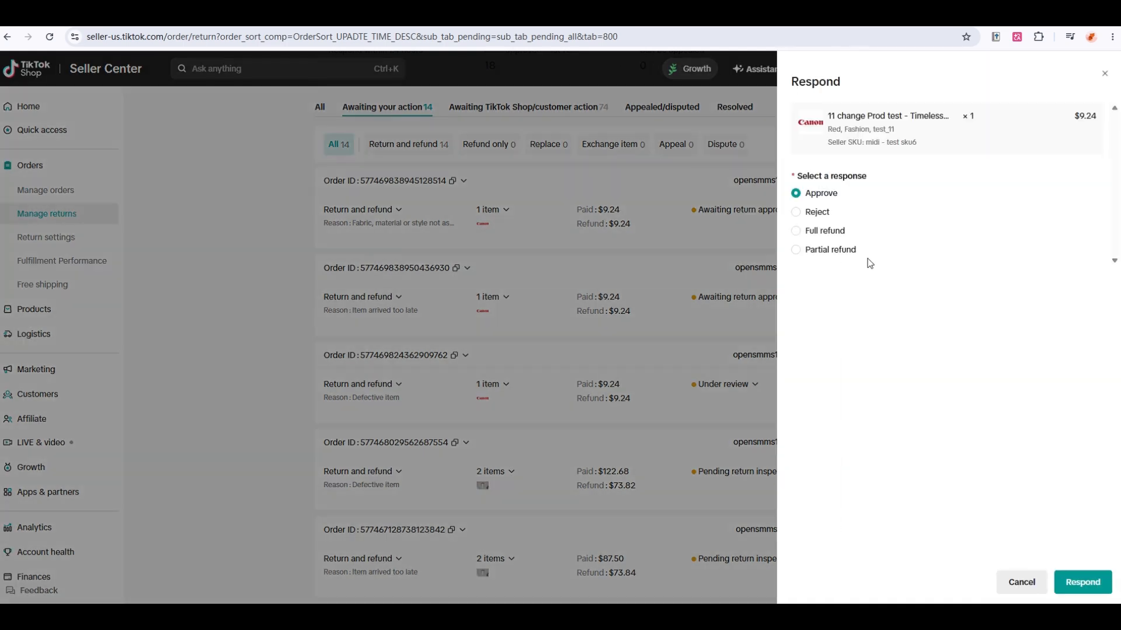
click(838, 238)
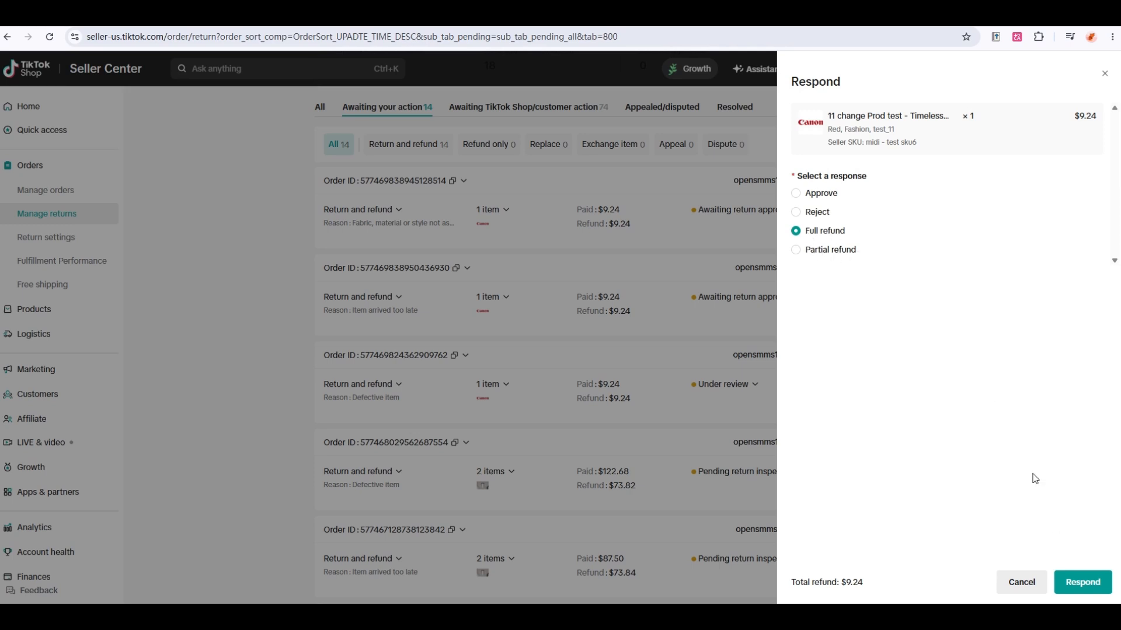
click(1082, 582)
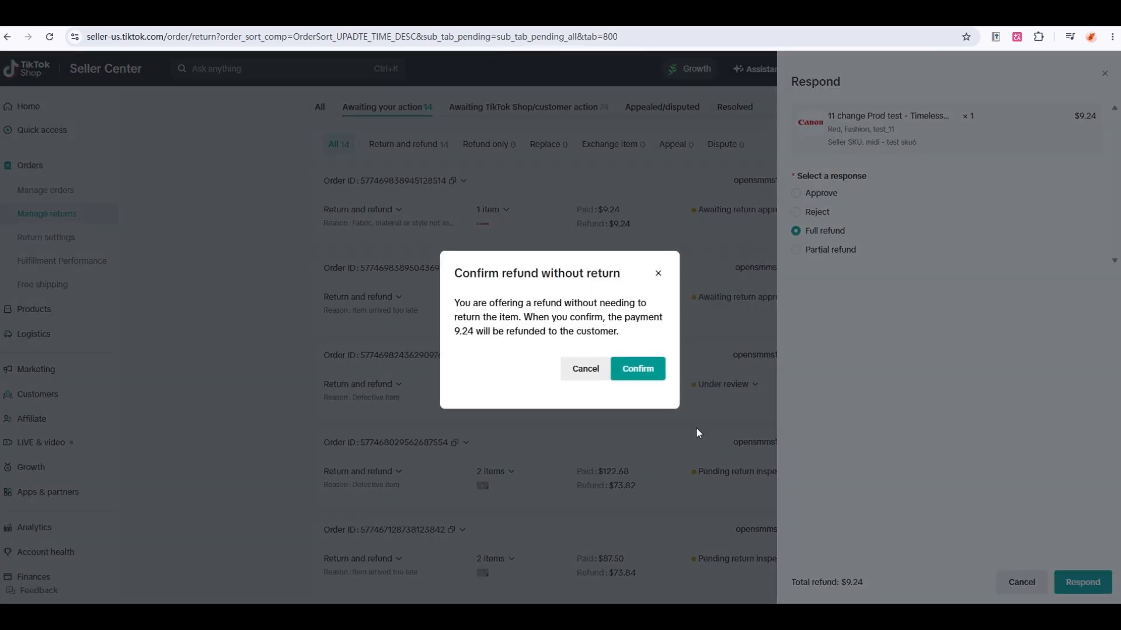
click(651, 374)
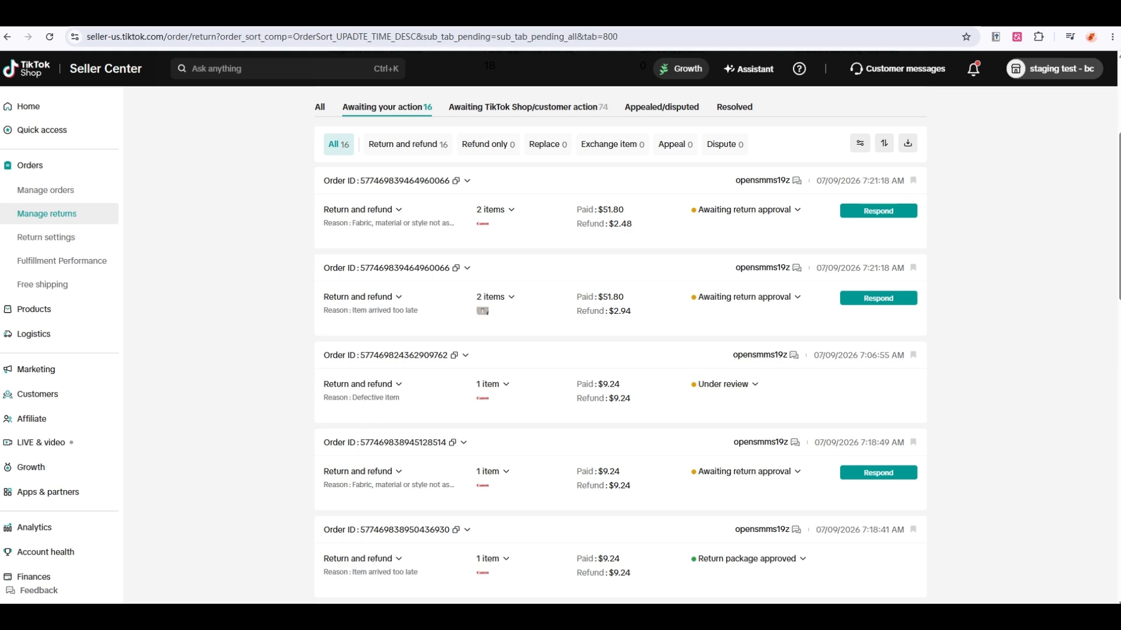
key(ctrl+Tab)
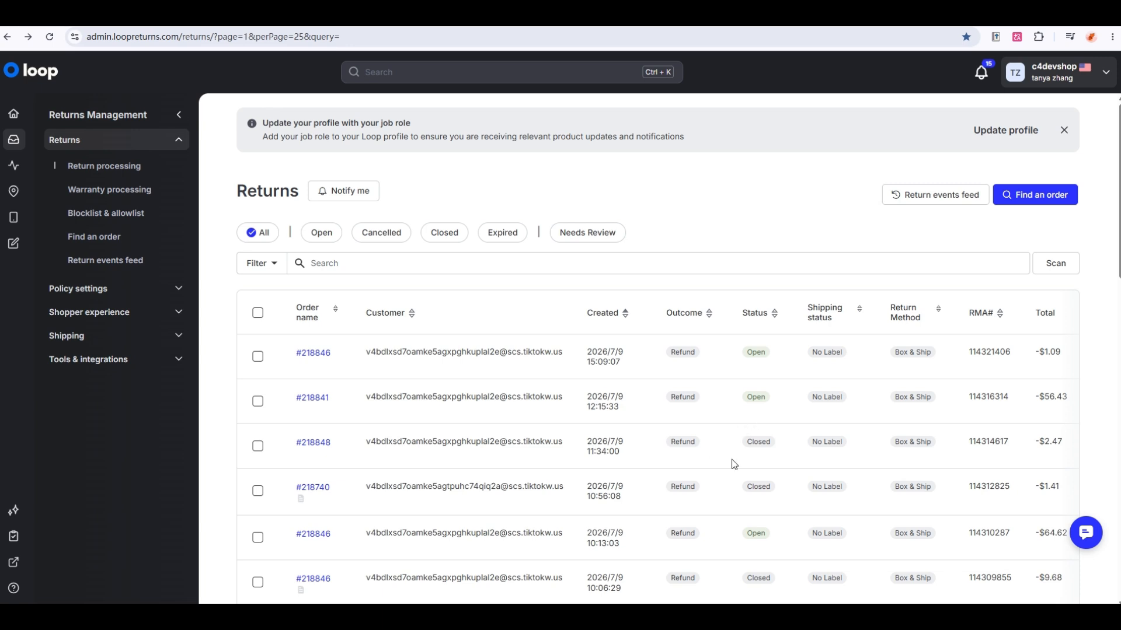
Create a return shipping label for the pending $1.09 Timeless Style test product return.
click(770, 14)
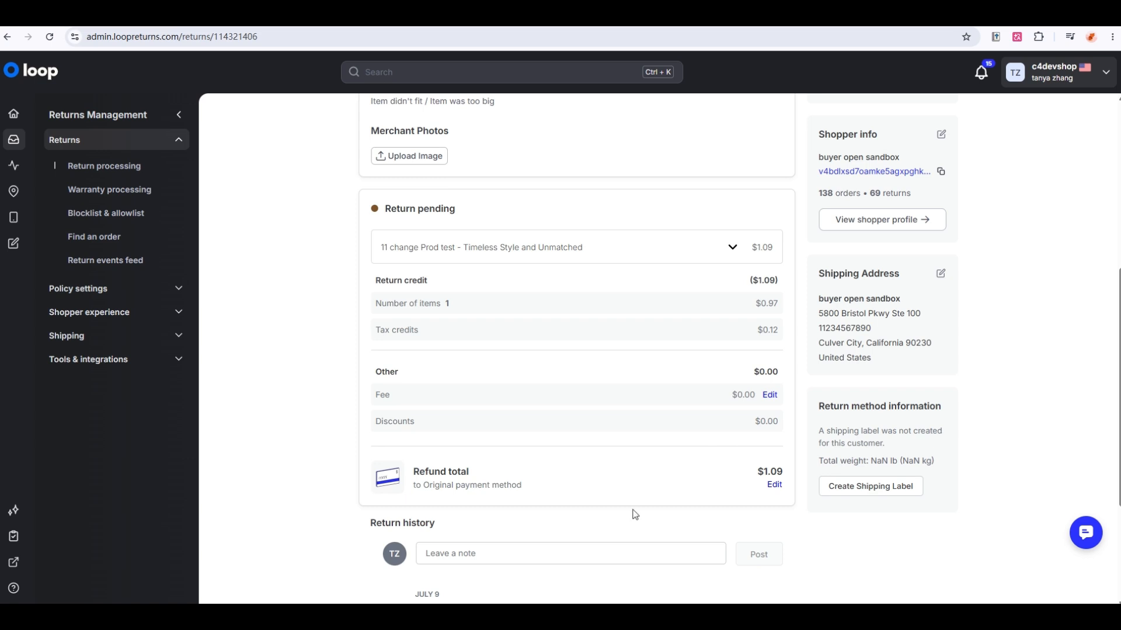
mouse_move(927, 460)
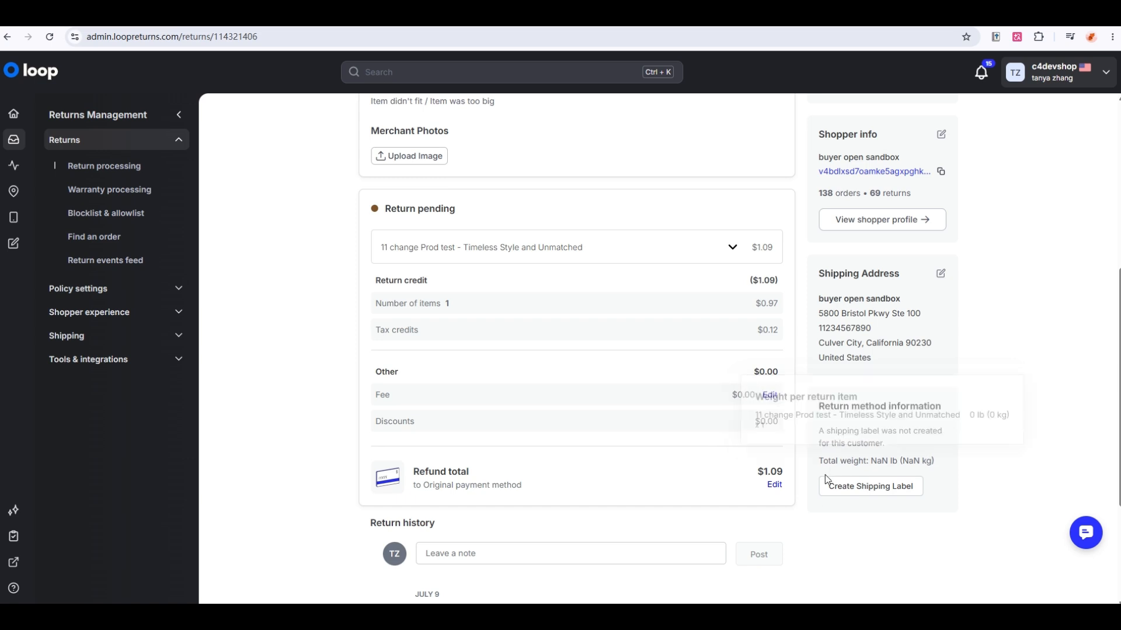
click(873, 493)
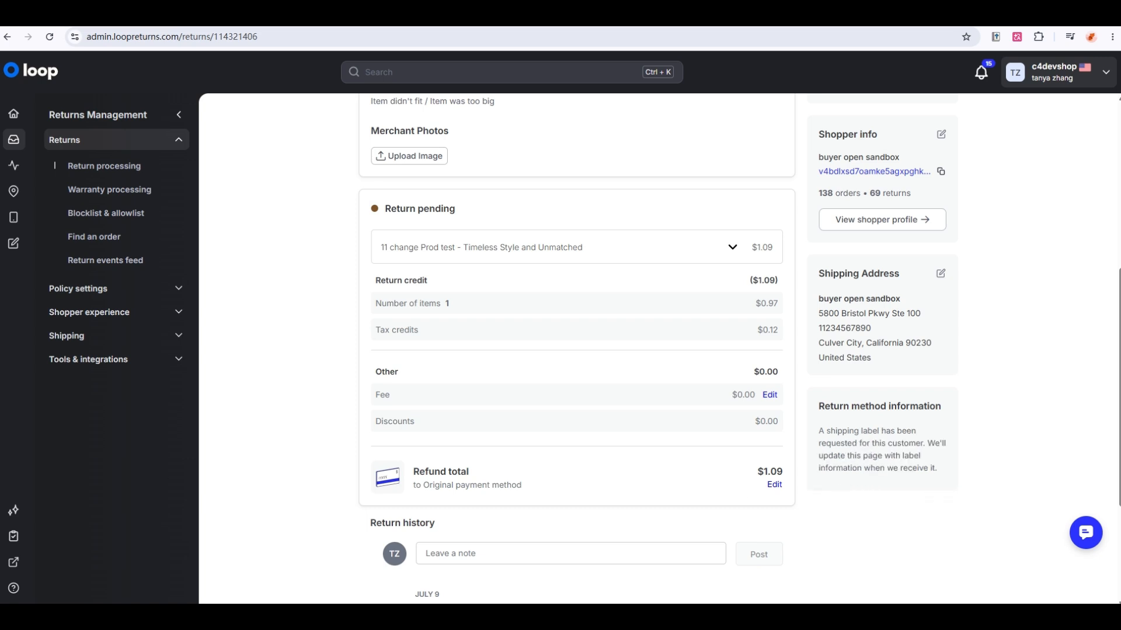
Open the connector's general settings and scroll down to the Return Reason Mapping section.
click(754, 18)
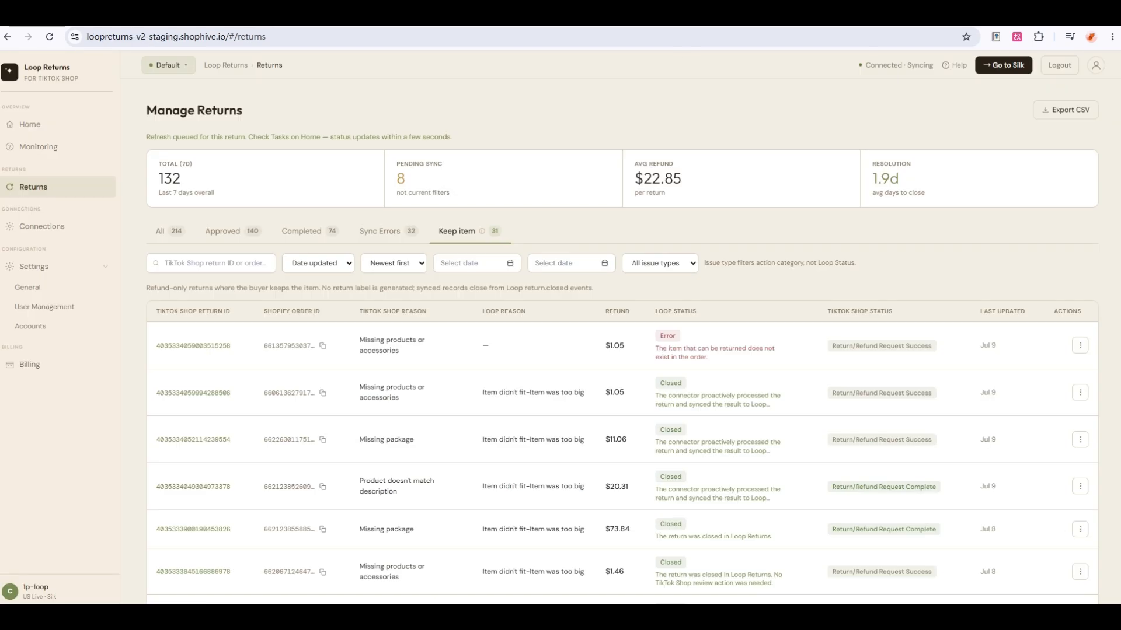
click(42, 270)
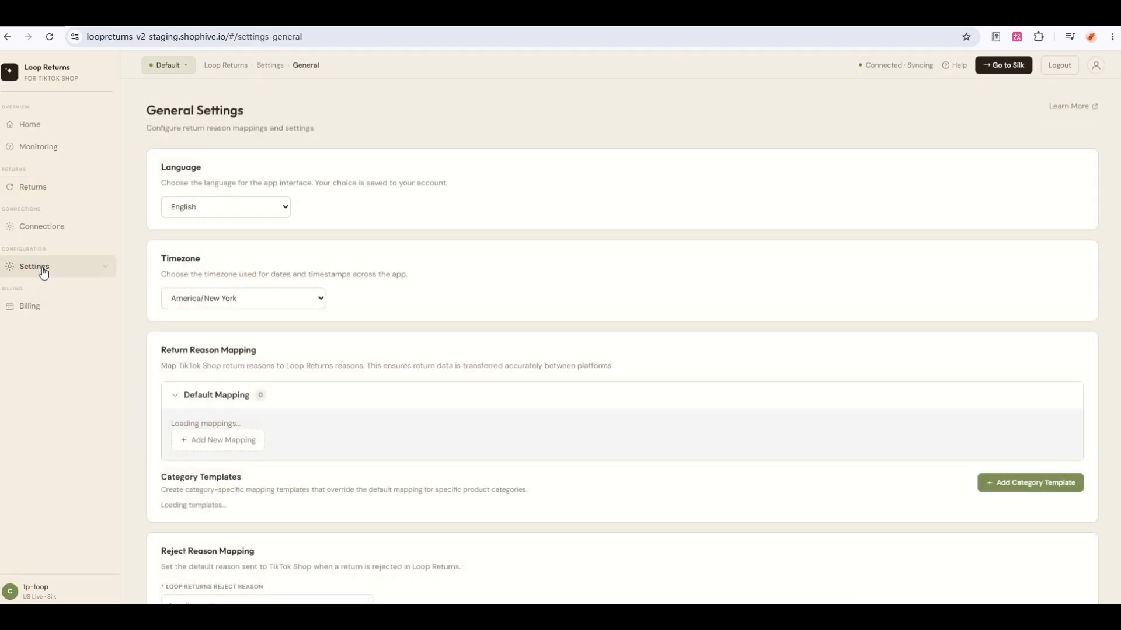
scroll(140, 291, down, 4)
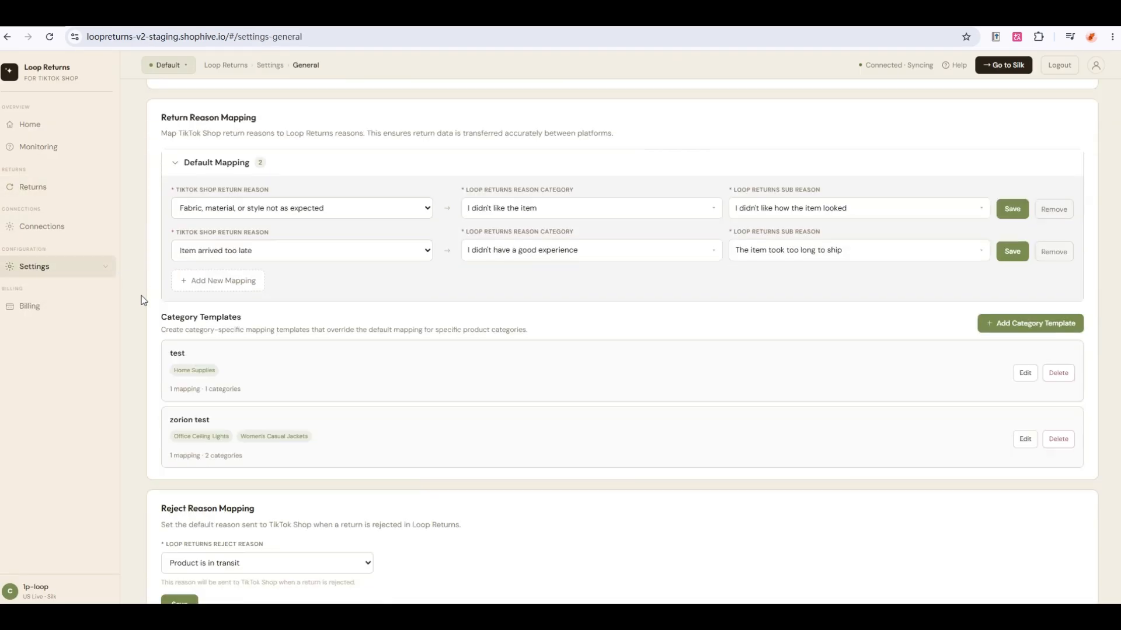
scroll(146, 315, down, 2)
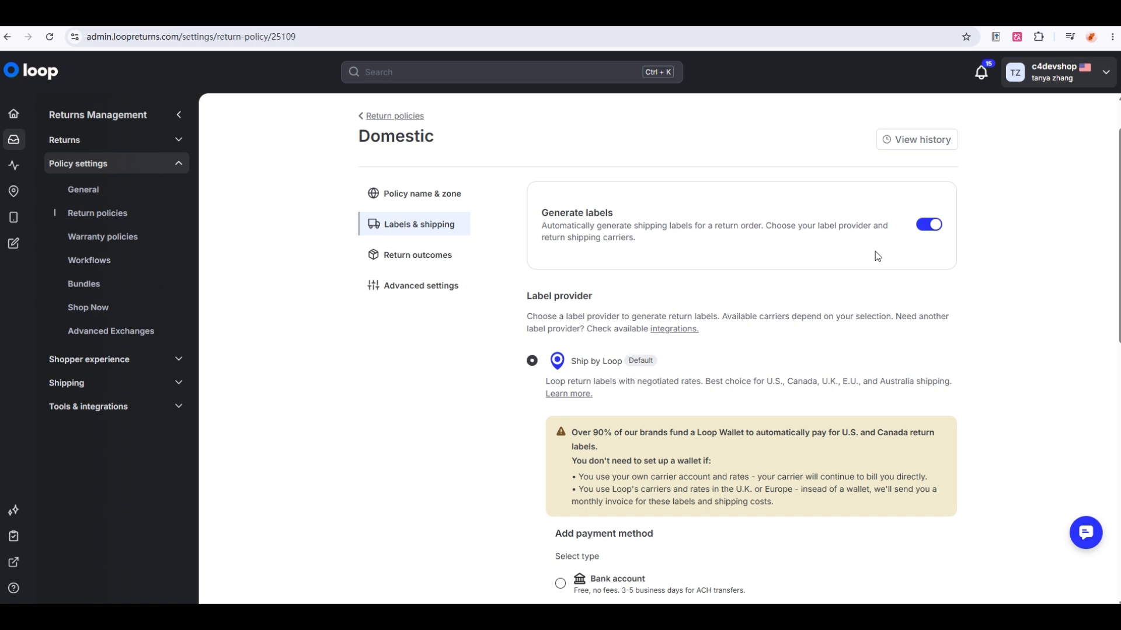
Open the pending $1.09 return from the Returns list and process it.
scroll(621, 282, down, 1)
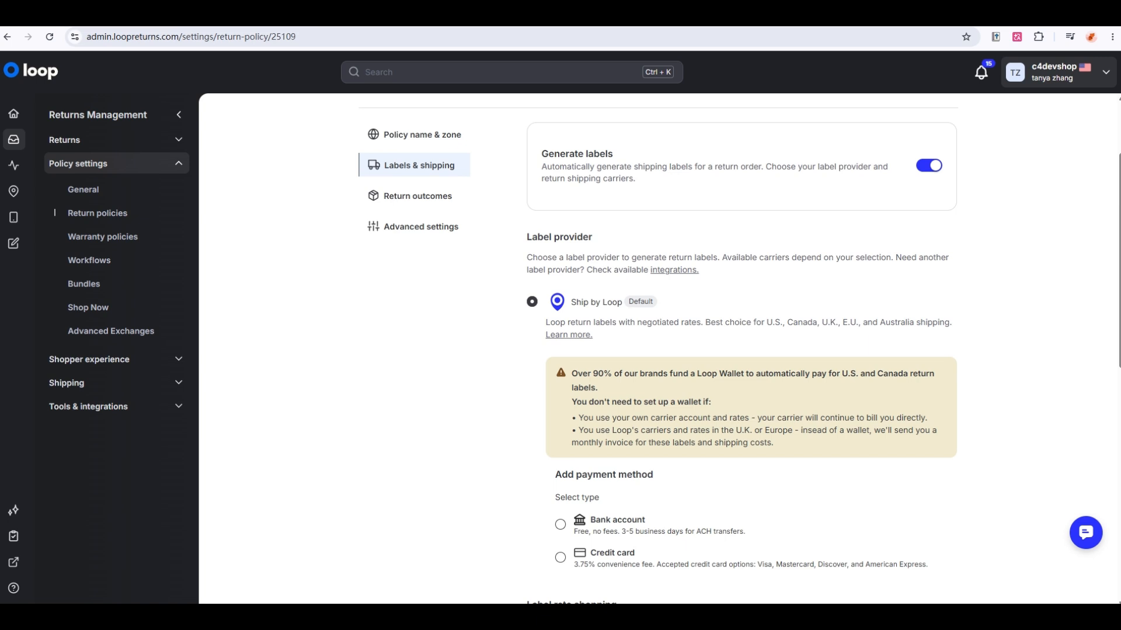
key(ctrl+Tab)
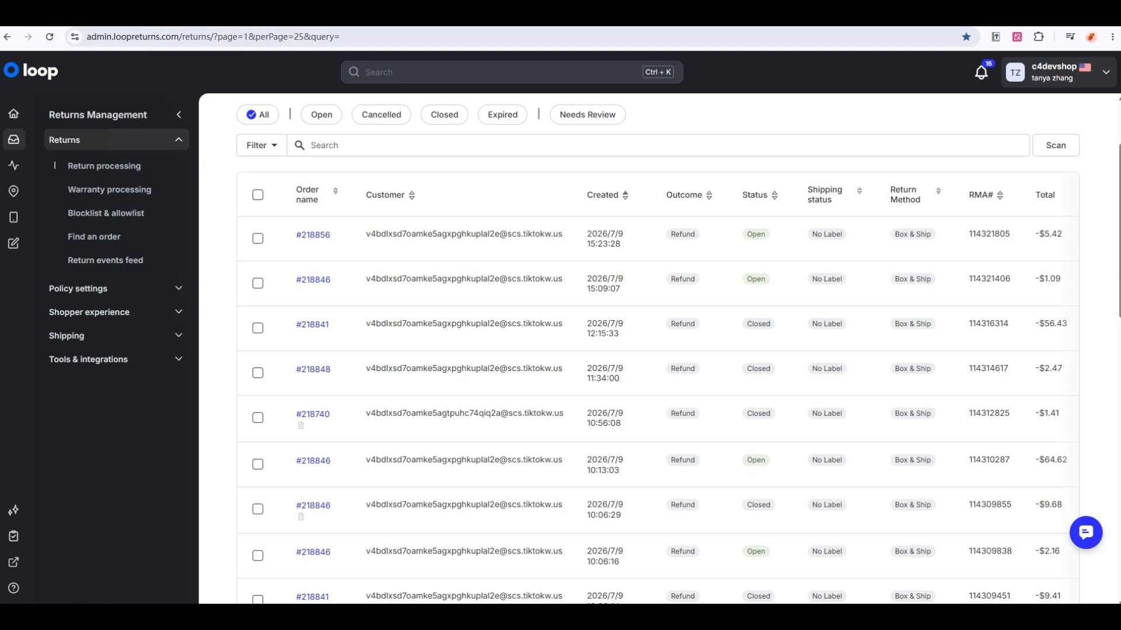
click(313, 279)
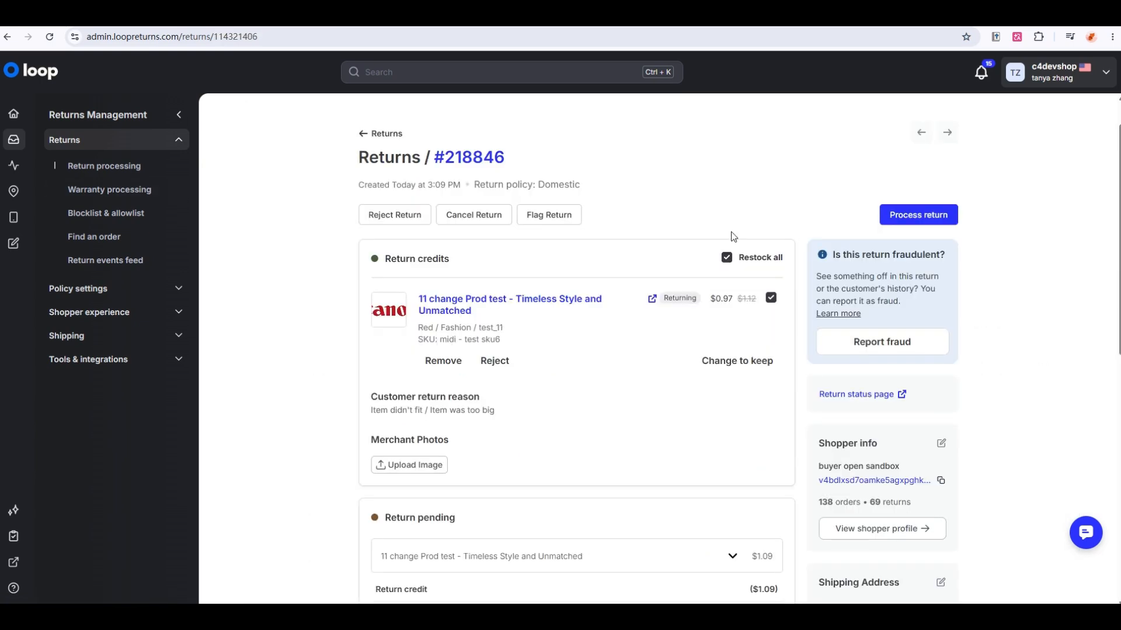
click(919, 215)
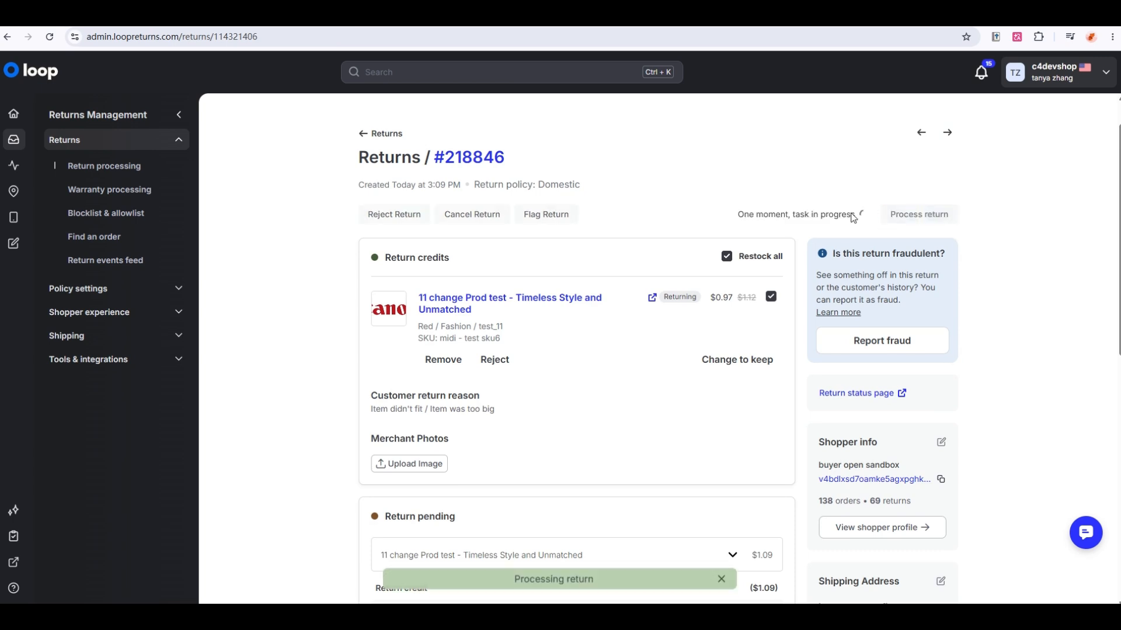
Review the Domestic return policy's return outcomes and which shipping events trigger processing.
click(82, 290)
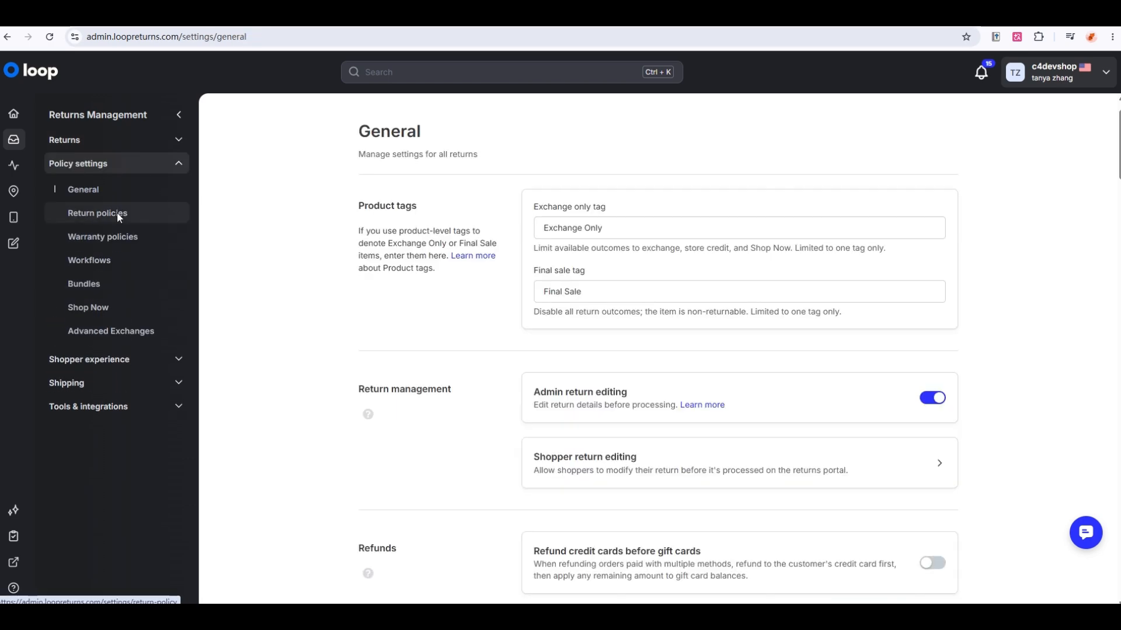
click(116, 215)
click(600, 220)
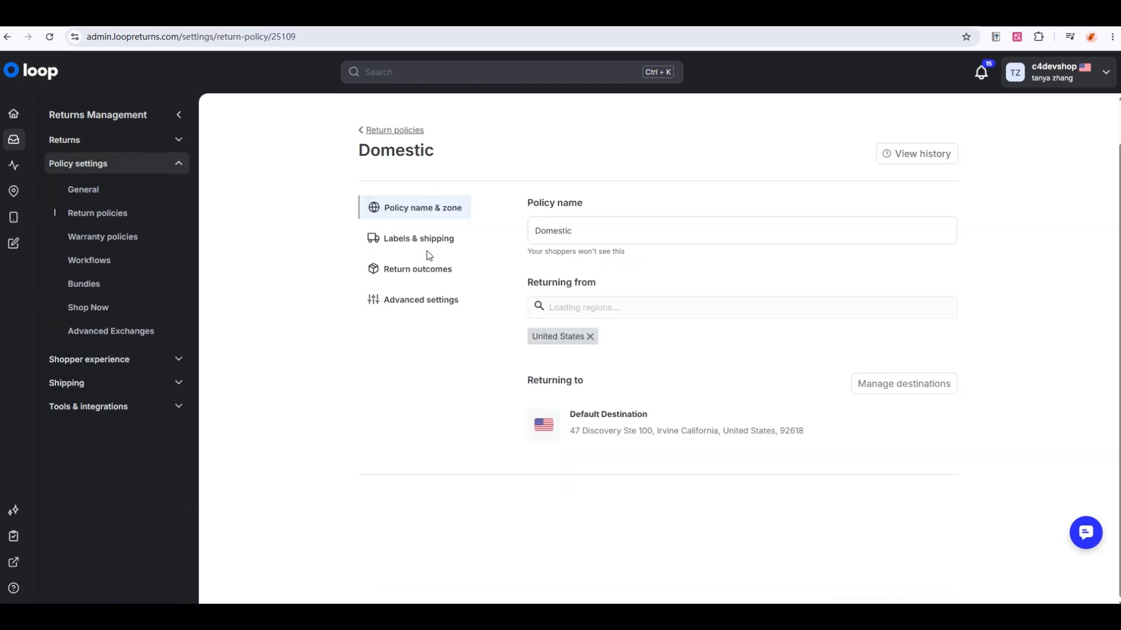
click(426, 268)
scroll(581, 270, down, 3)
click(750, 279)
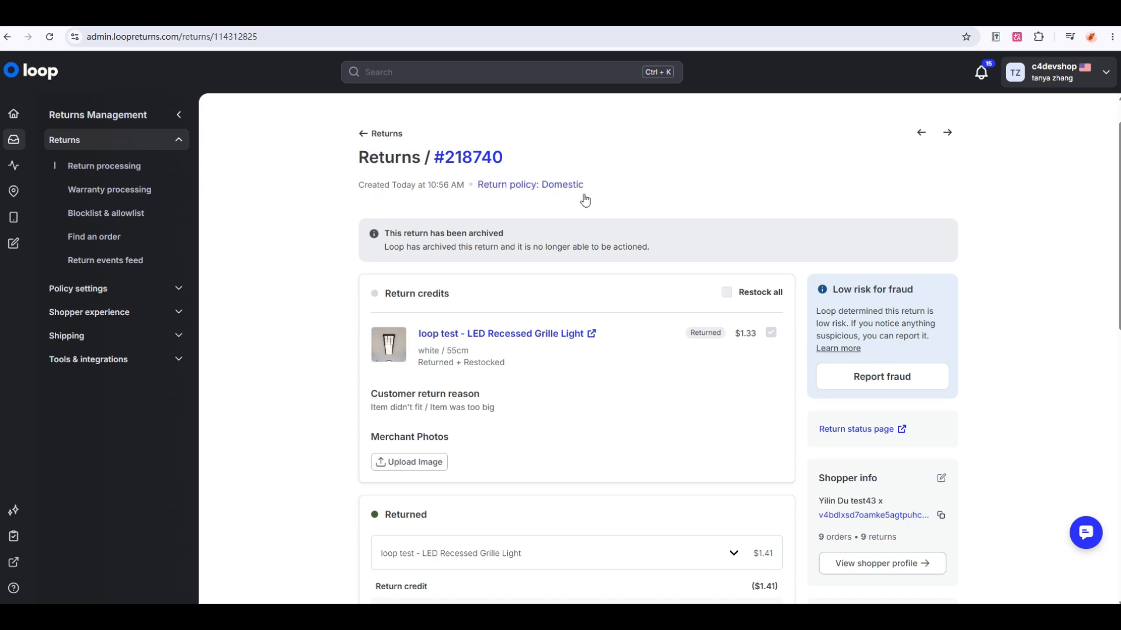
scroll(691, 185, down, 1)
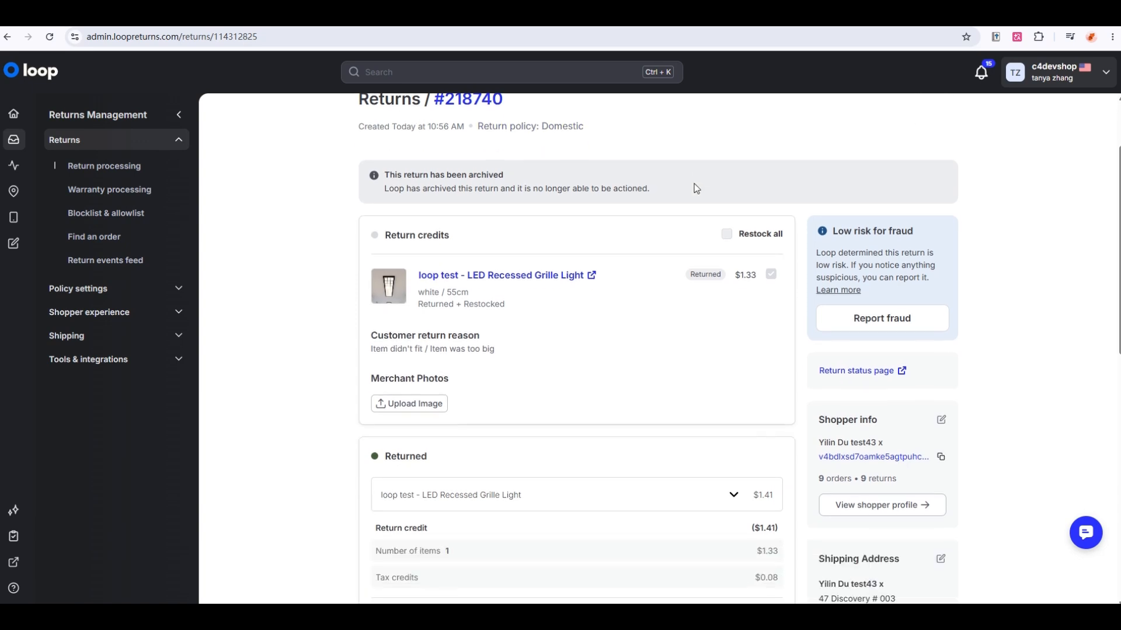
click(528, 18)
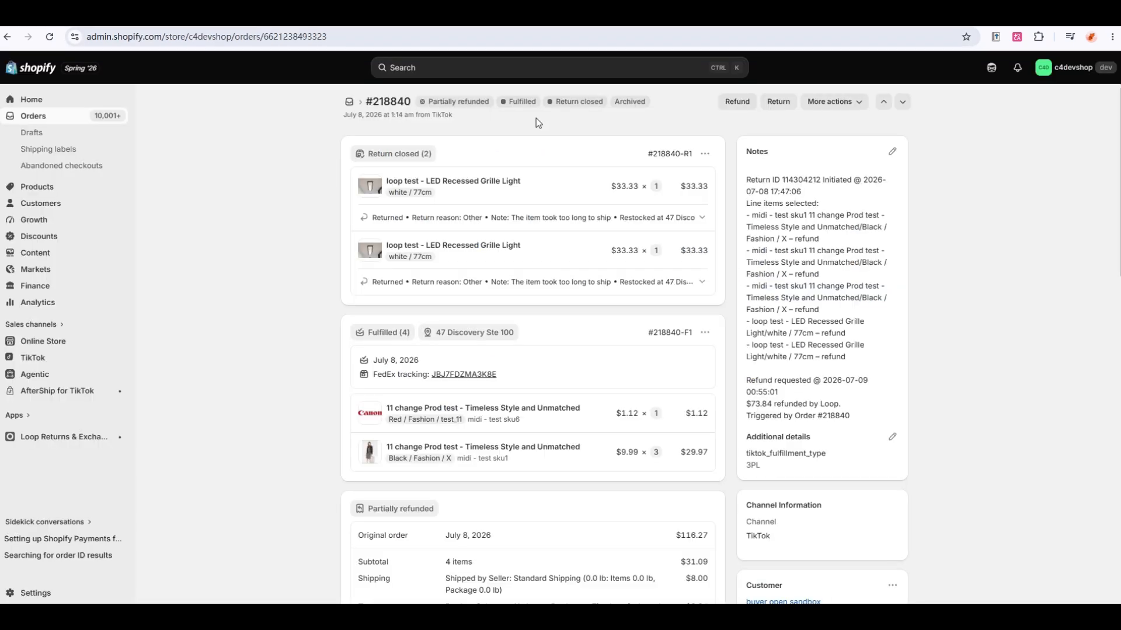
scroll(534, 206, down, 7)
scroll(532, 207, down, 8)
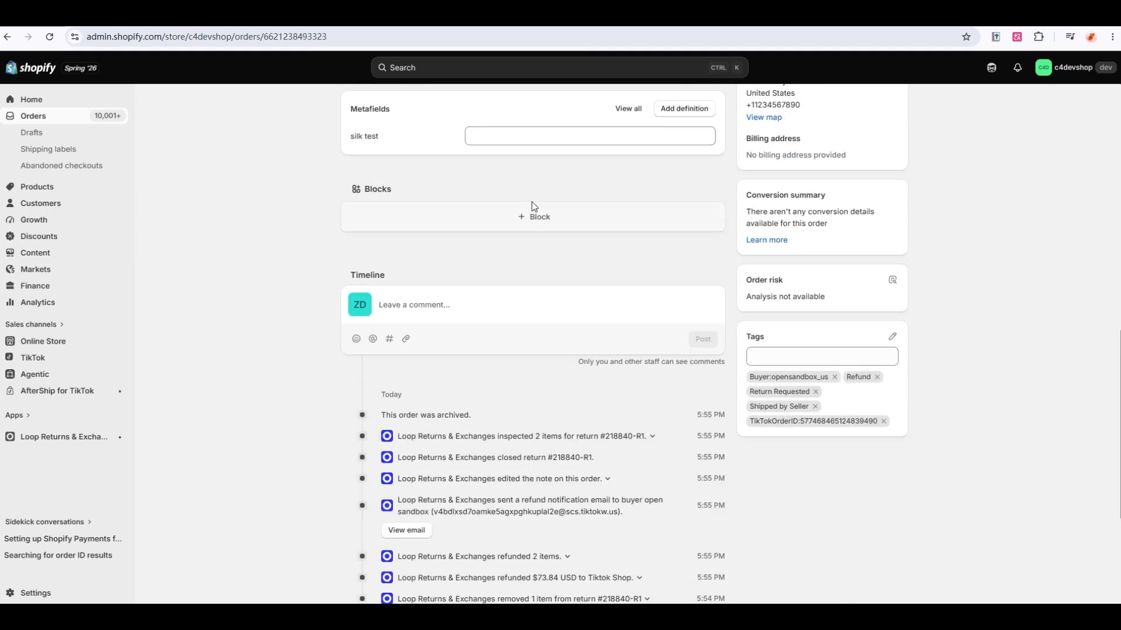
click(389, 18)
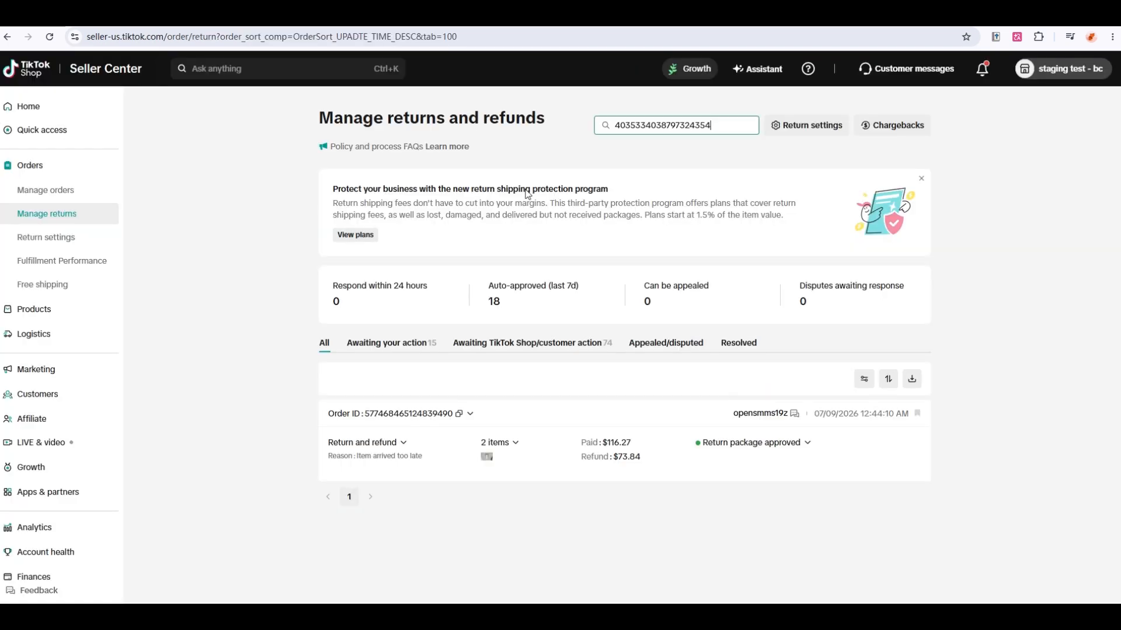
click(252, 17)
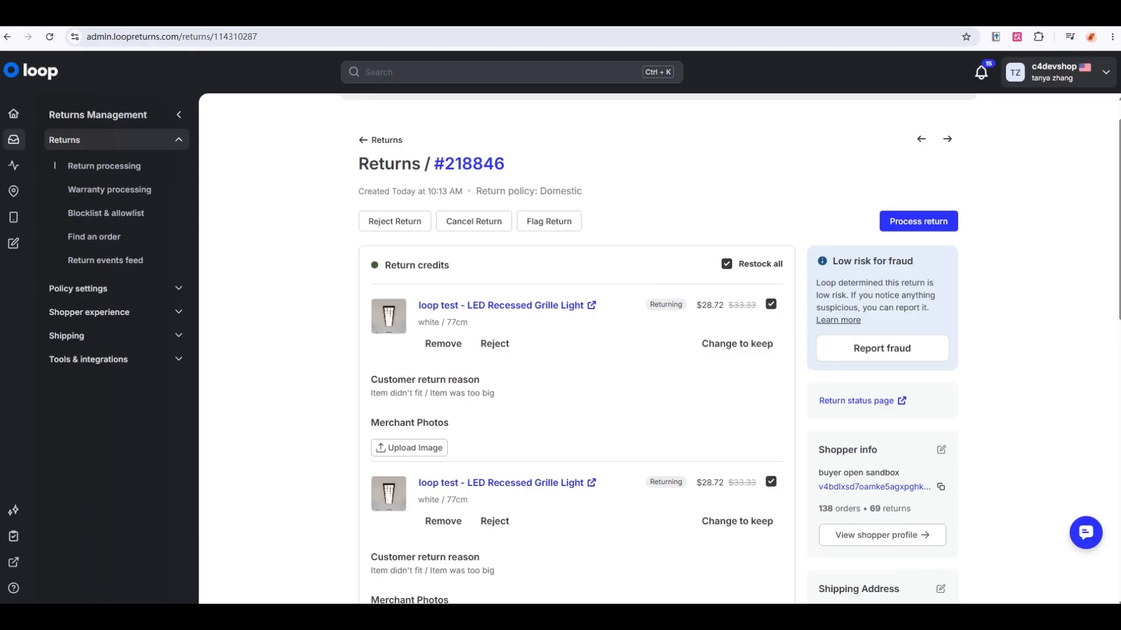
Reject the two LED Recessed Grille Lights return with an email notification to the customer.
click(391, 228)
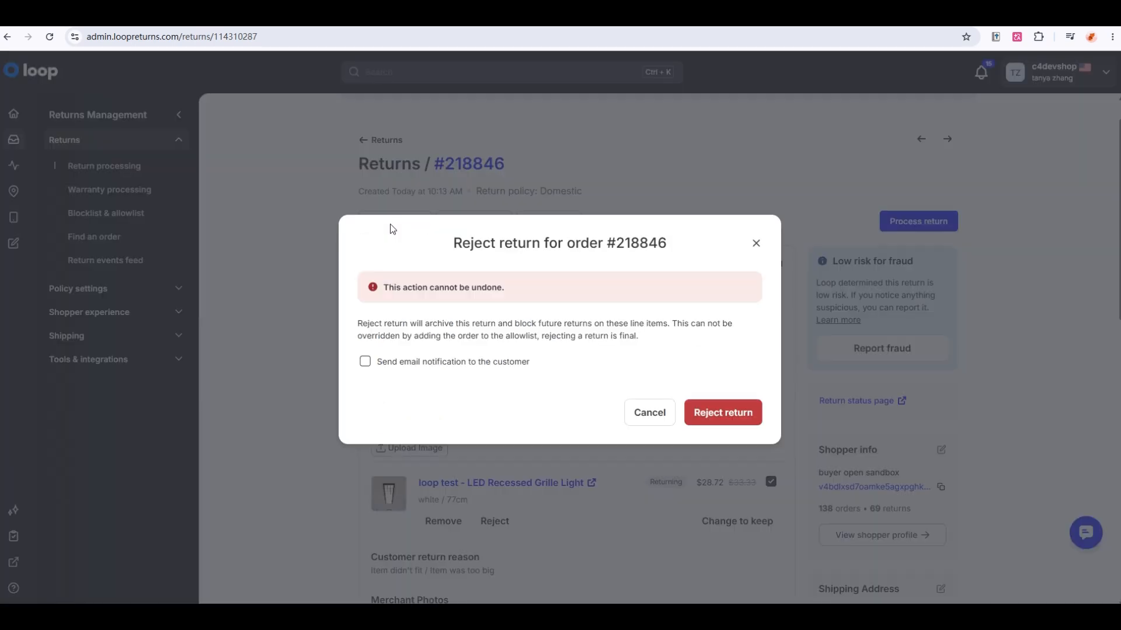
click(365, 362)
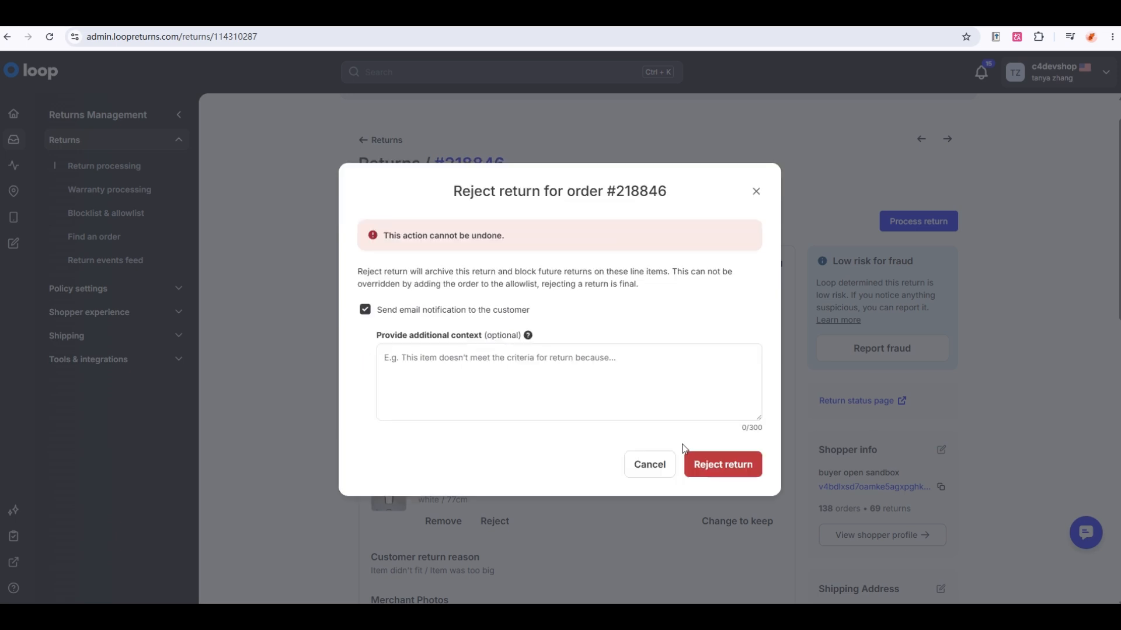
click(729, 464)
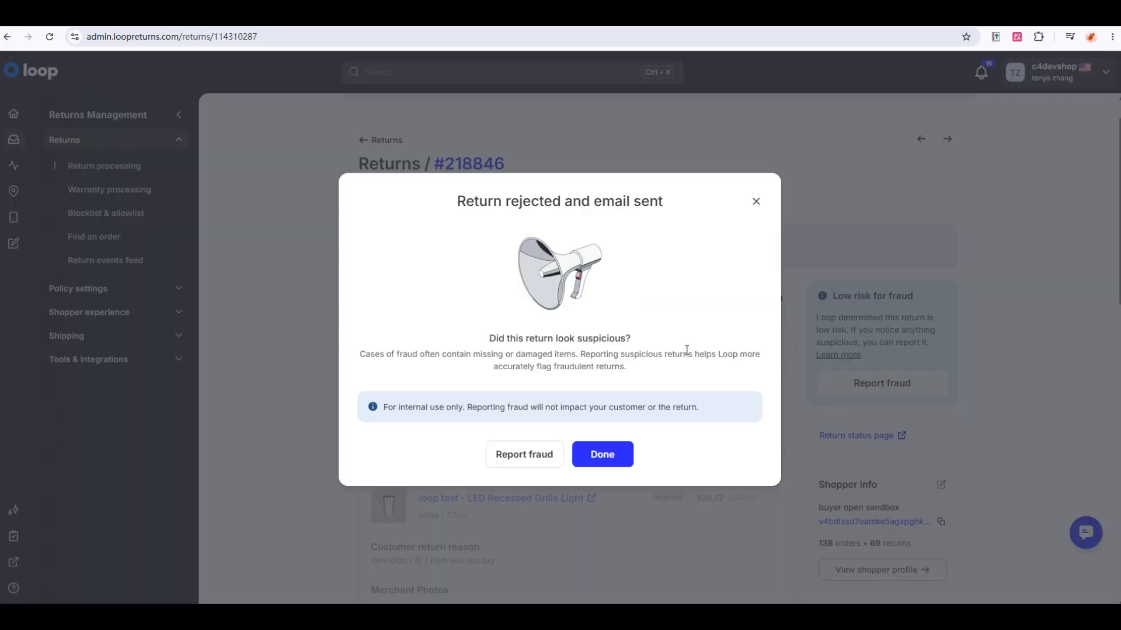
click(612, 456)
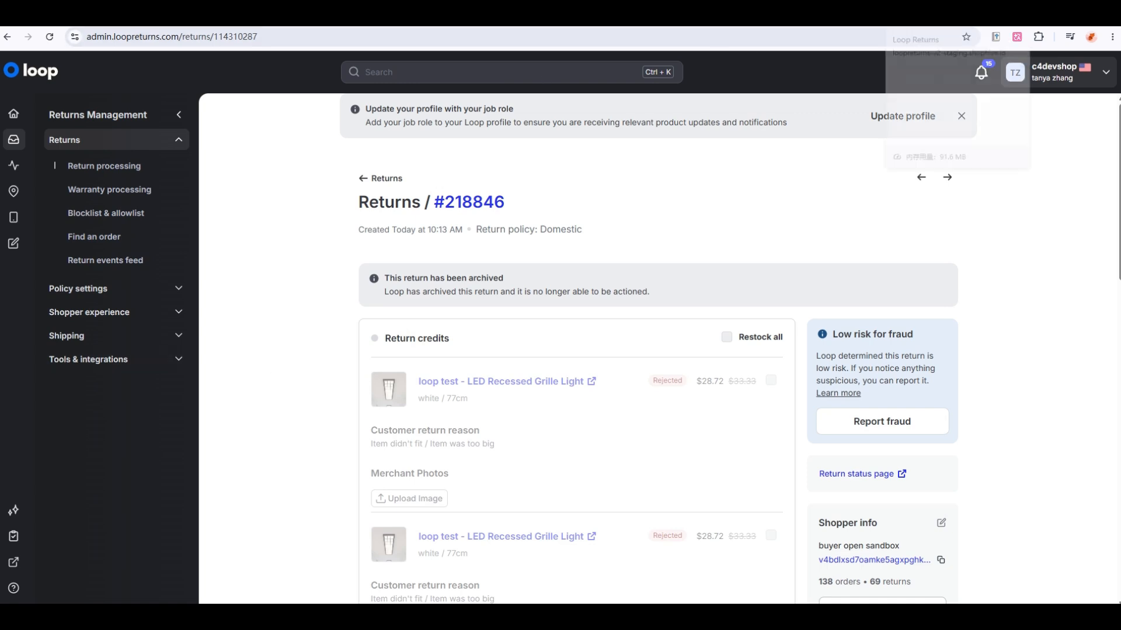
click(928, 15)
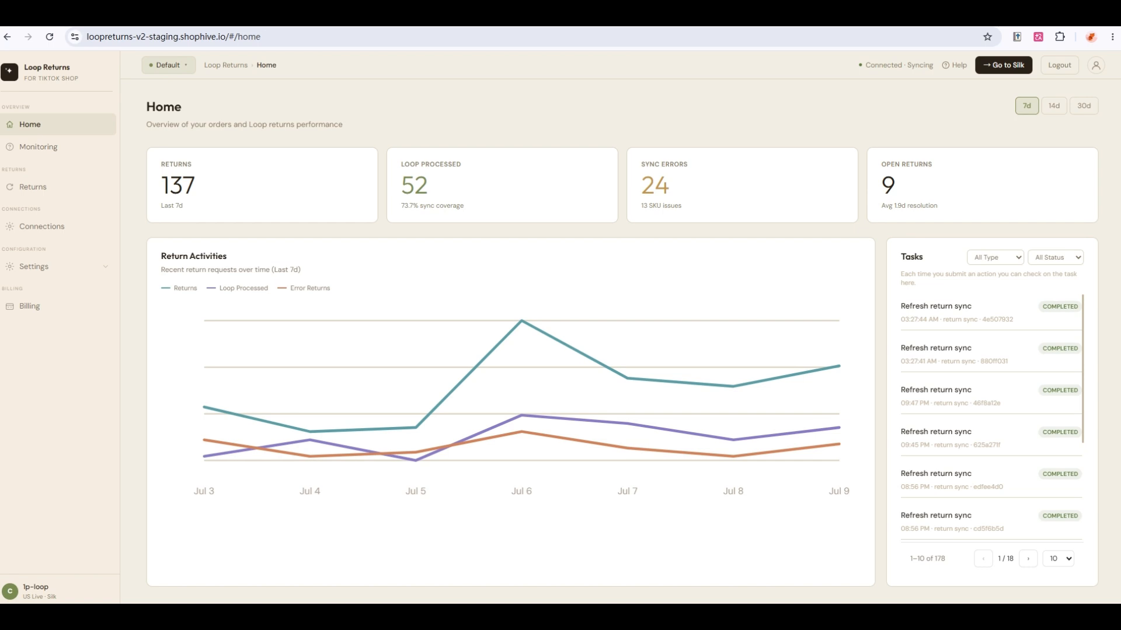
Open Manage Returns to list all 221 synced returns with their statuses.
click(33, 187)
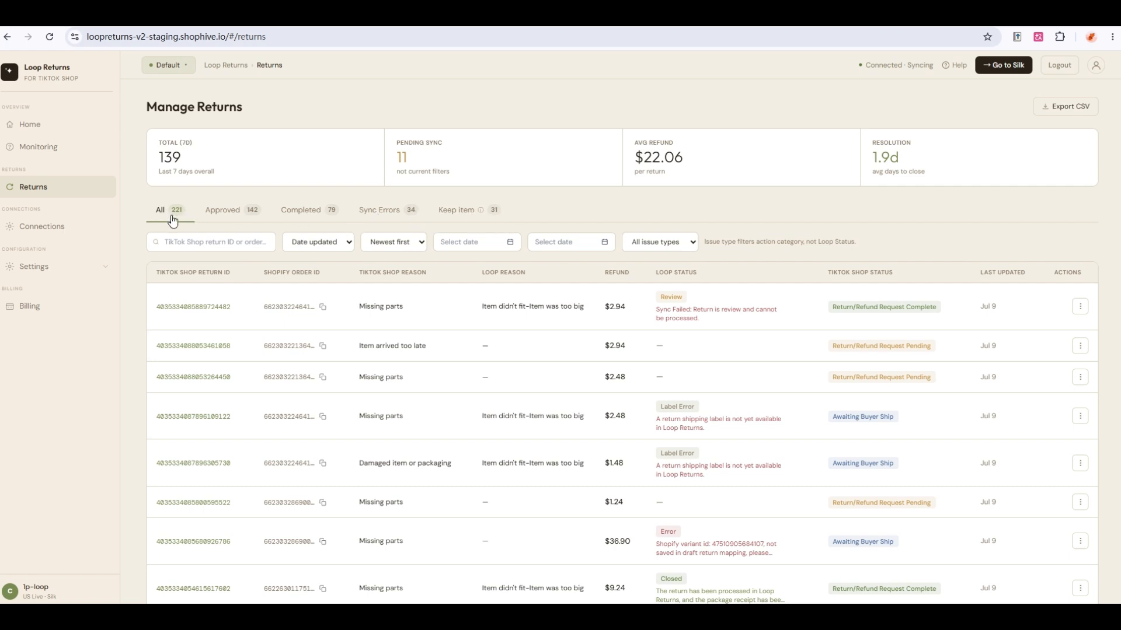
Browse Approved, Completed and Sync Errors returns, inspect a failed sync, then filter to Keep item.
click(231, 212)
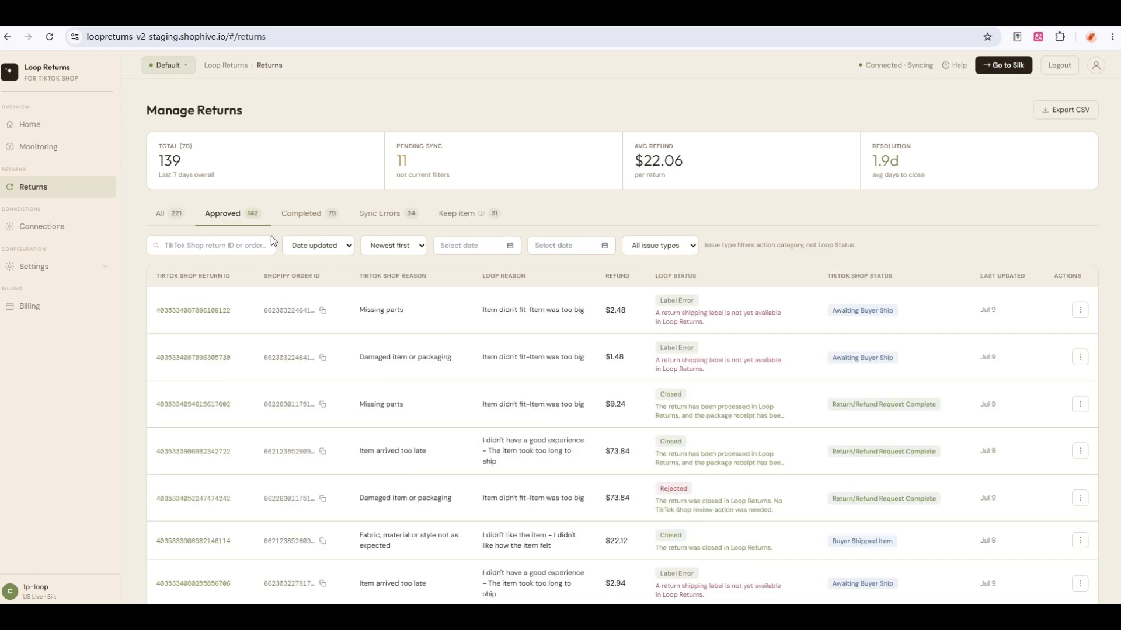
click(301, 220)
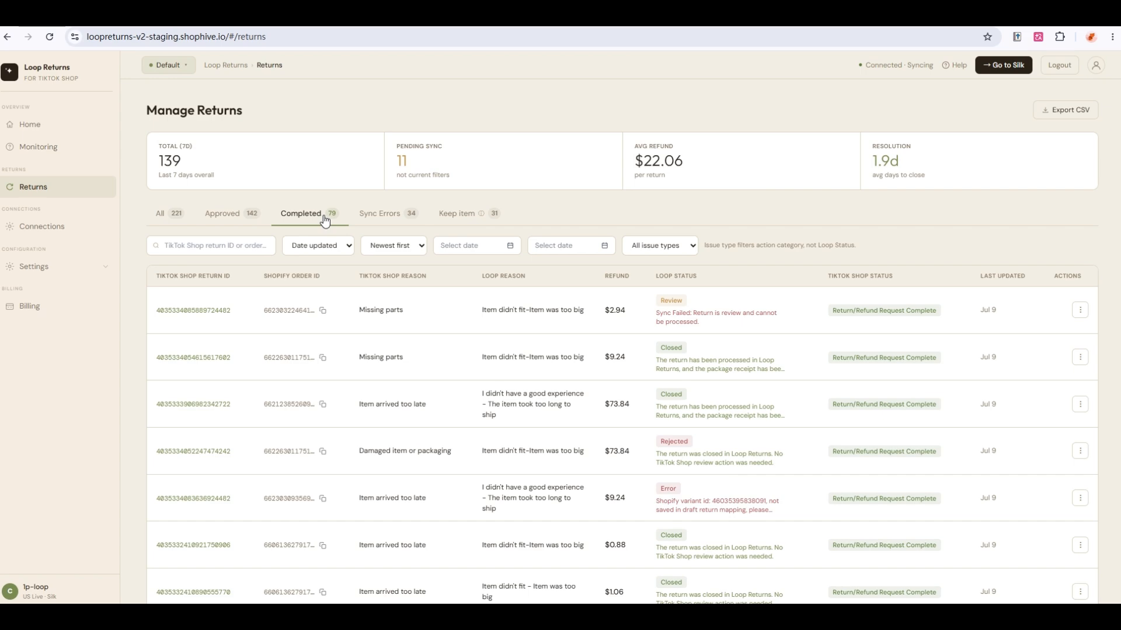
click(379, 215)
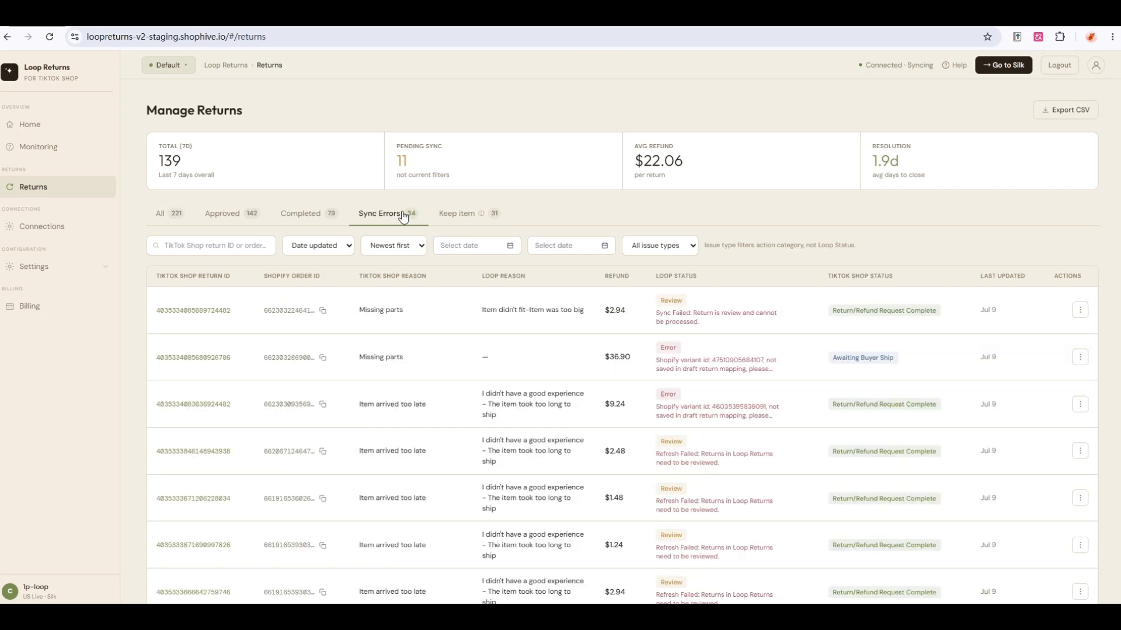
click(680, 316)
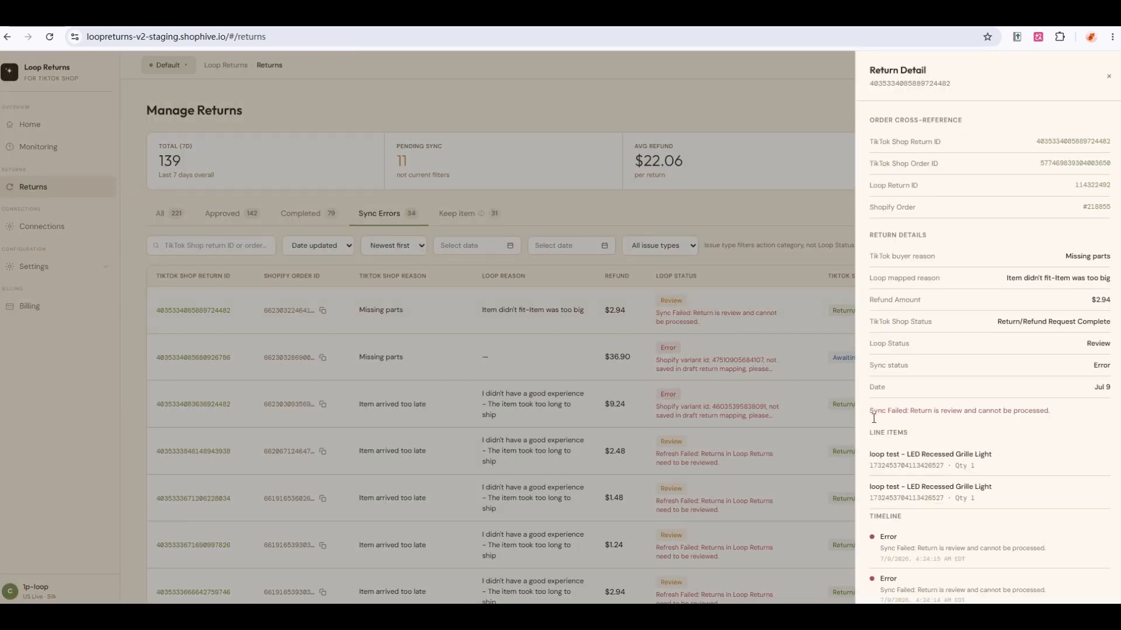
click(742, 335)
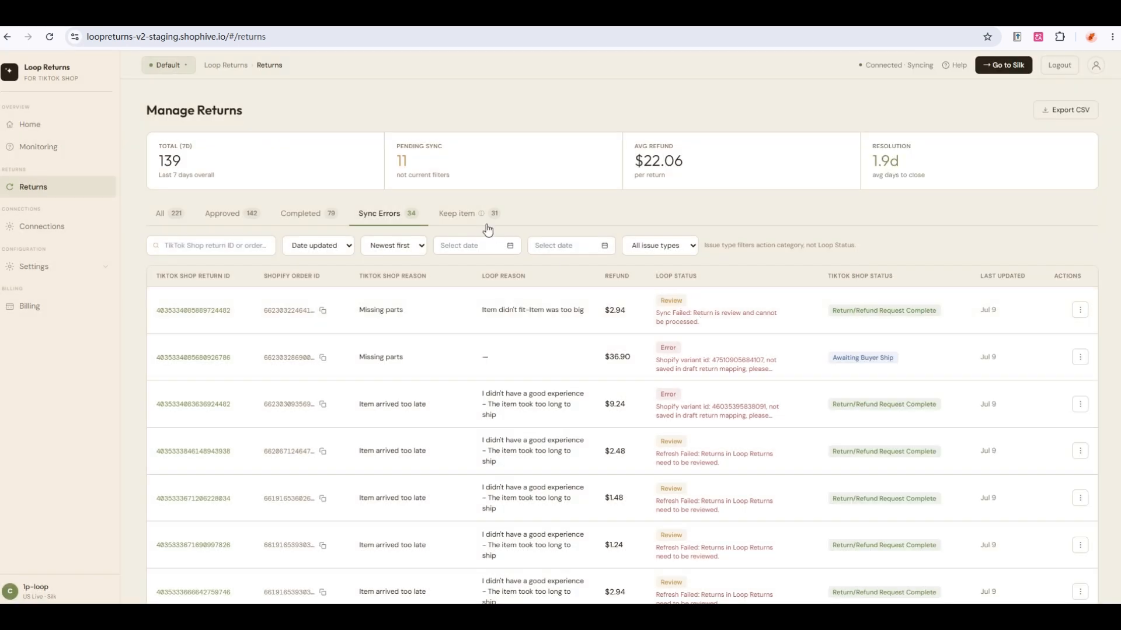
click(453, 214)
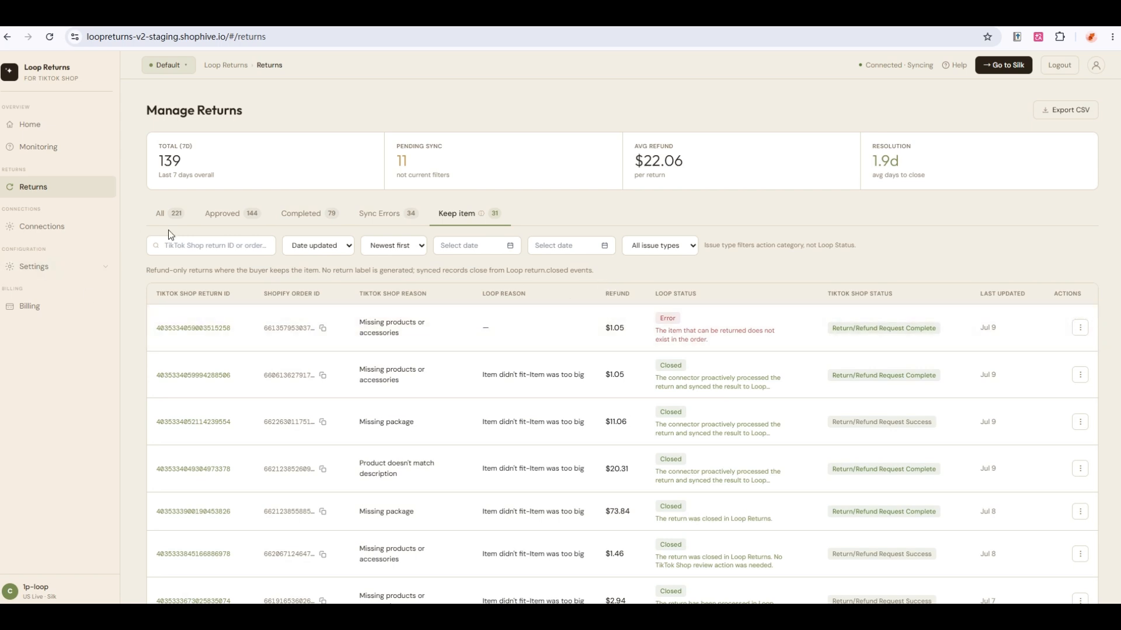
click(208, 254)
Show all returns and review the open $2.48 Missing parts return's sync details.
click(176, 217)
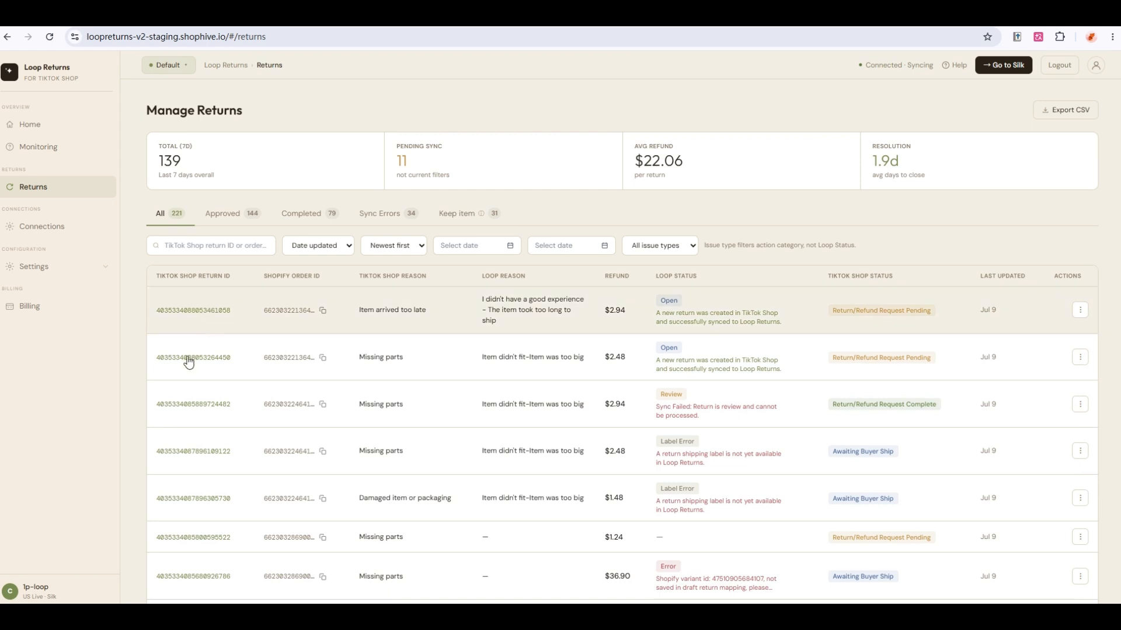
click(187, 358)
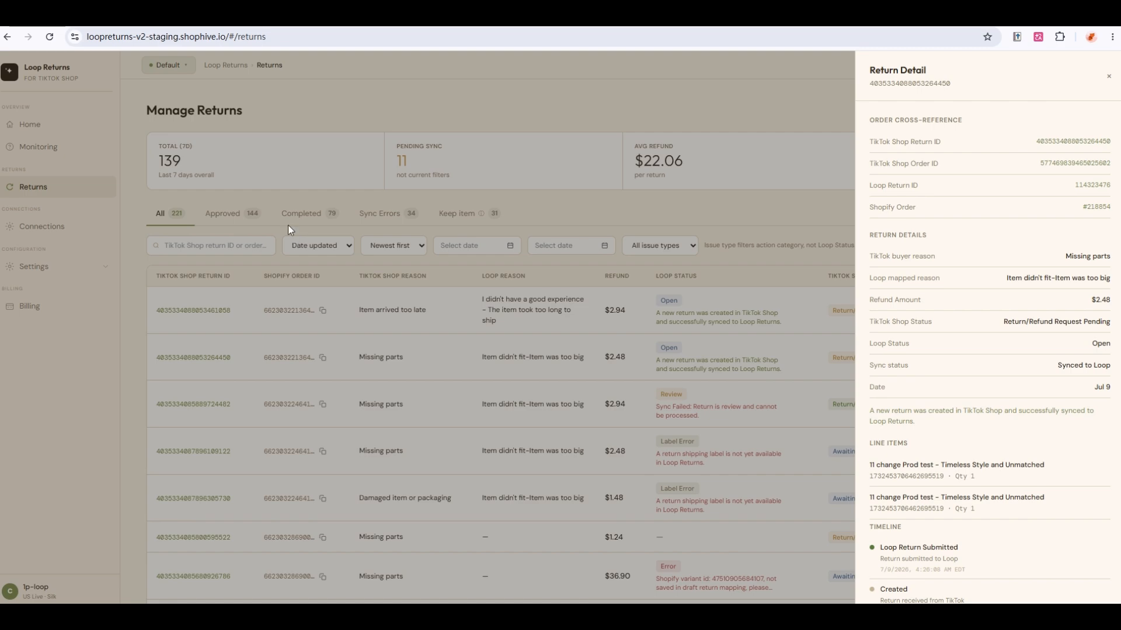
click(61, 212)
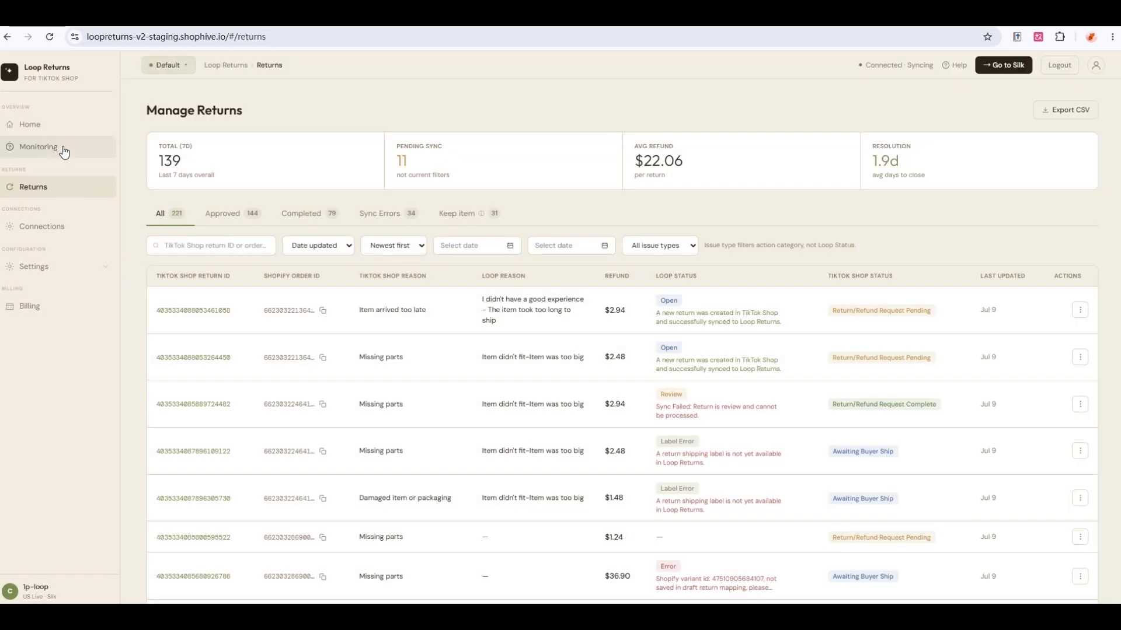
Check Open Alerts, Sync Coverage and Unmapped Return Reasons on Monitoring, then return to Home.
click(63, 149)
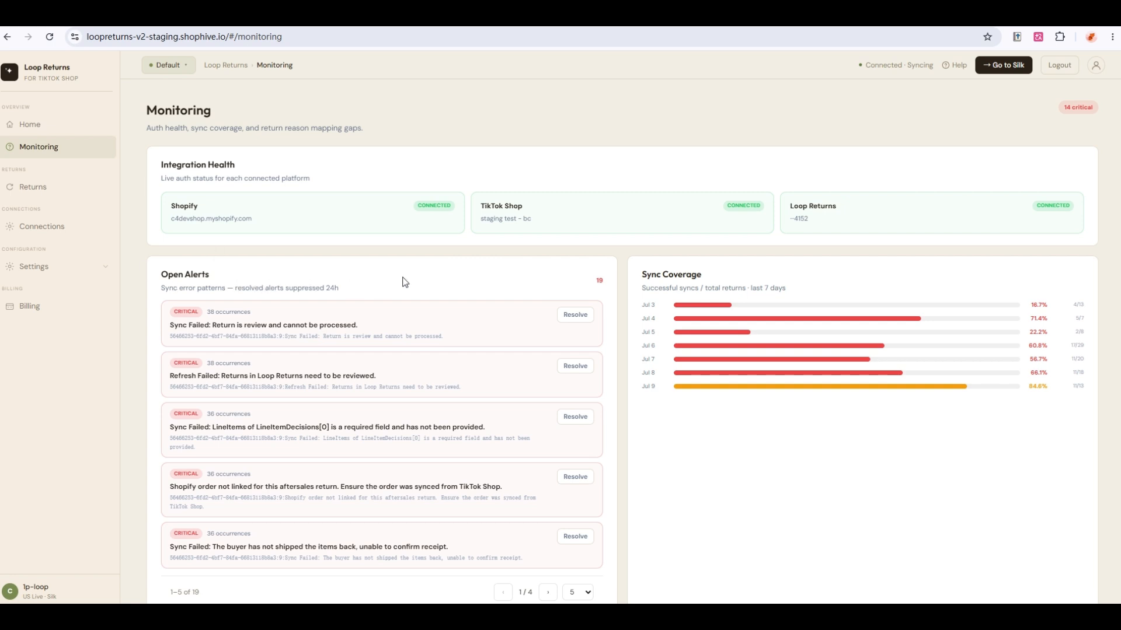
scroll(421, 266, down, 1)
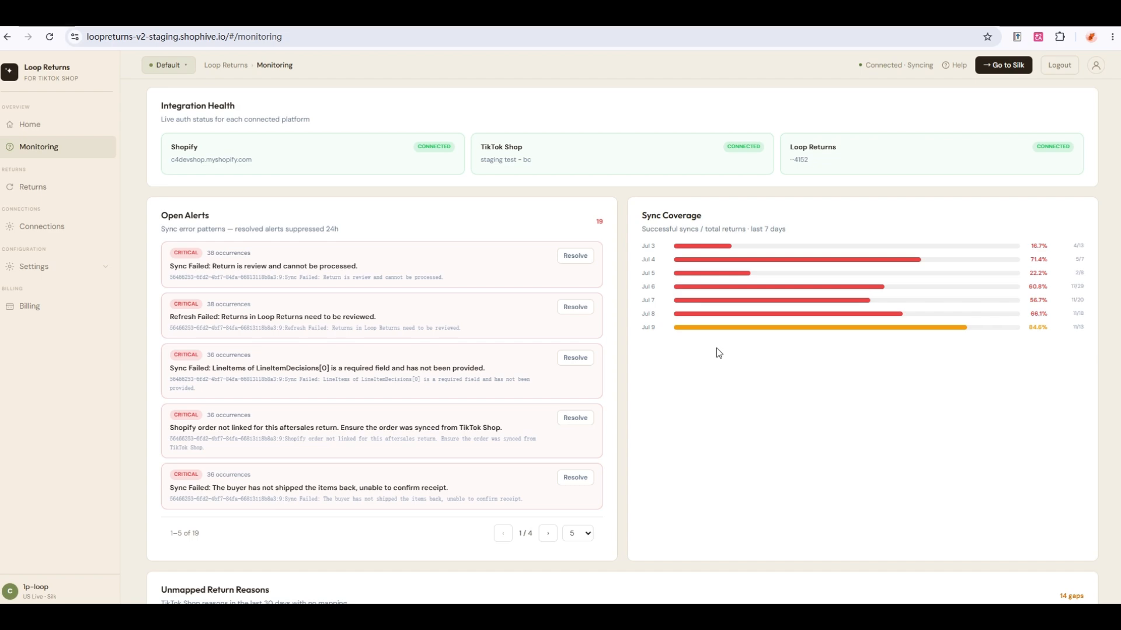
scroll(717, 349, down, 5)
scroll(716, 347, down, 1)
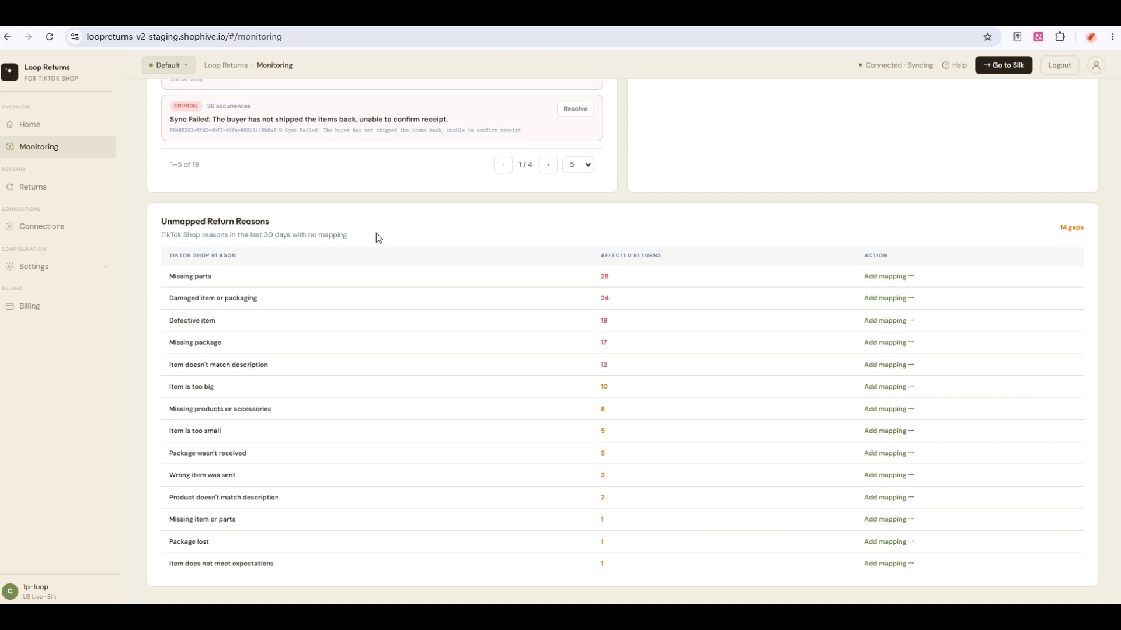
click(67, 124)
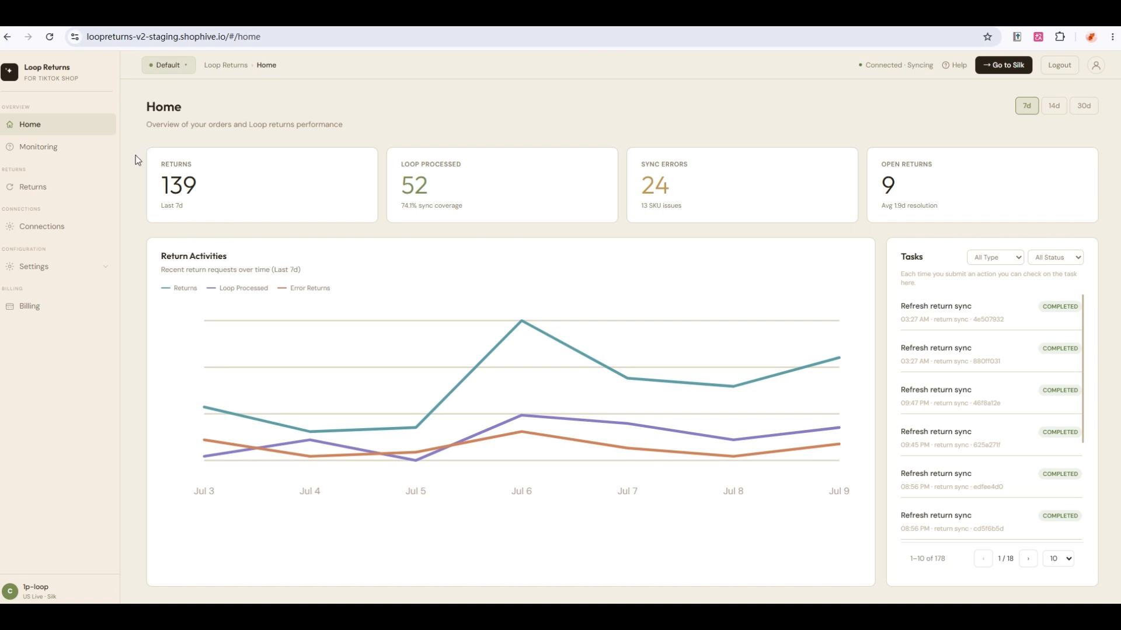
Glance at the newest return's details, then view Monitoring's 19 open alerts and integration status.
click(82, 185)
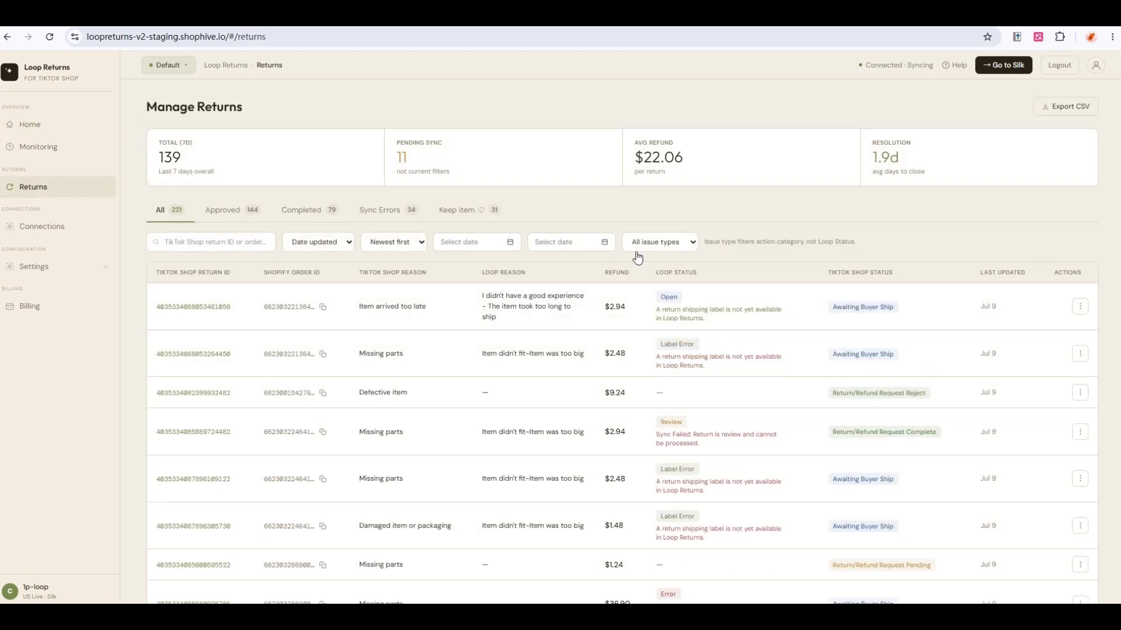
click(213, 308)
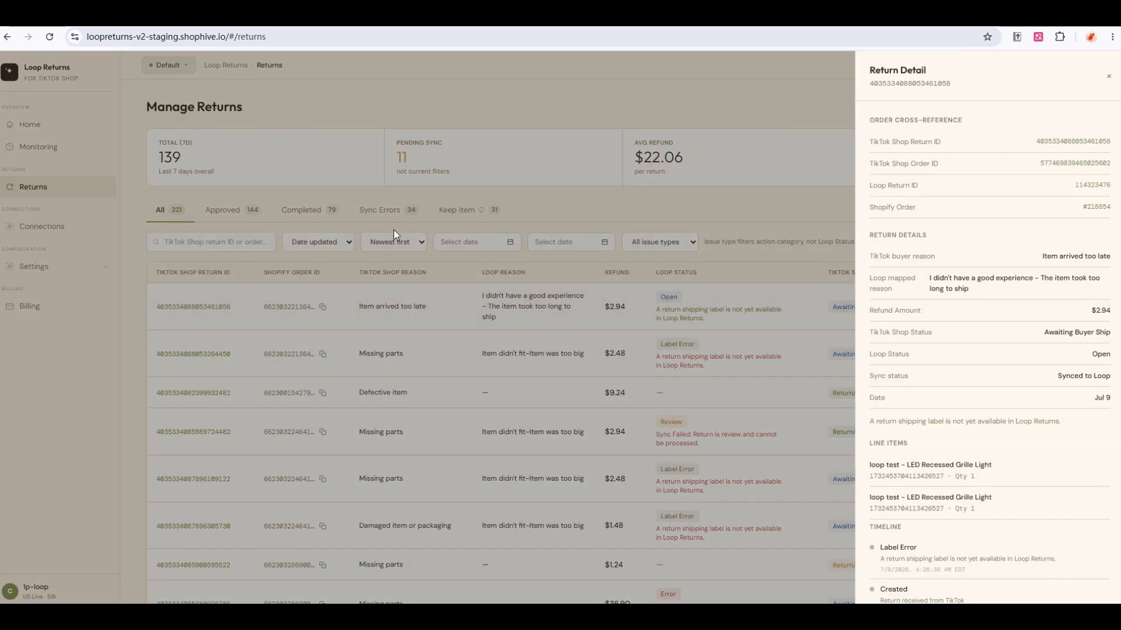
click(132, 156)
click(55, 154)
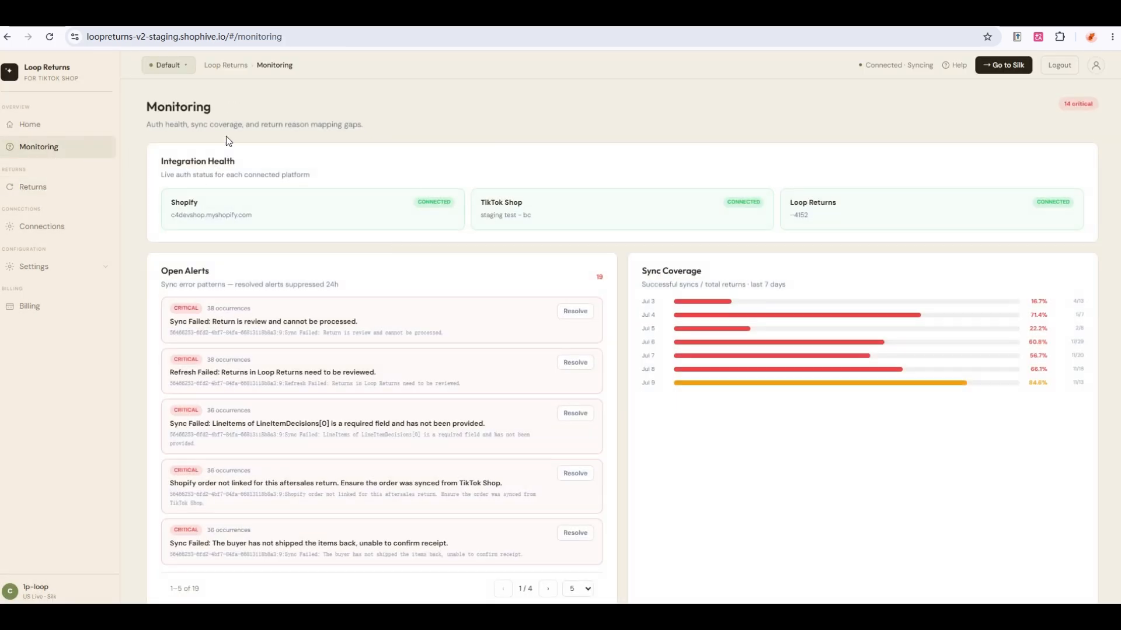